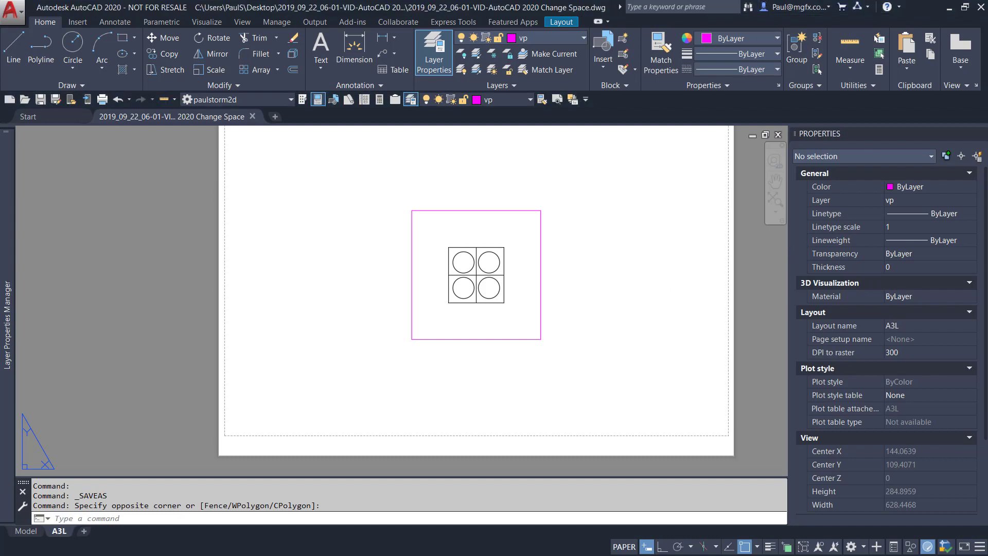
Lock the display of the magenta viewport on the A3L layout.
click(517, 187)
click(441, 221)
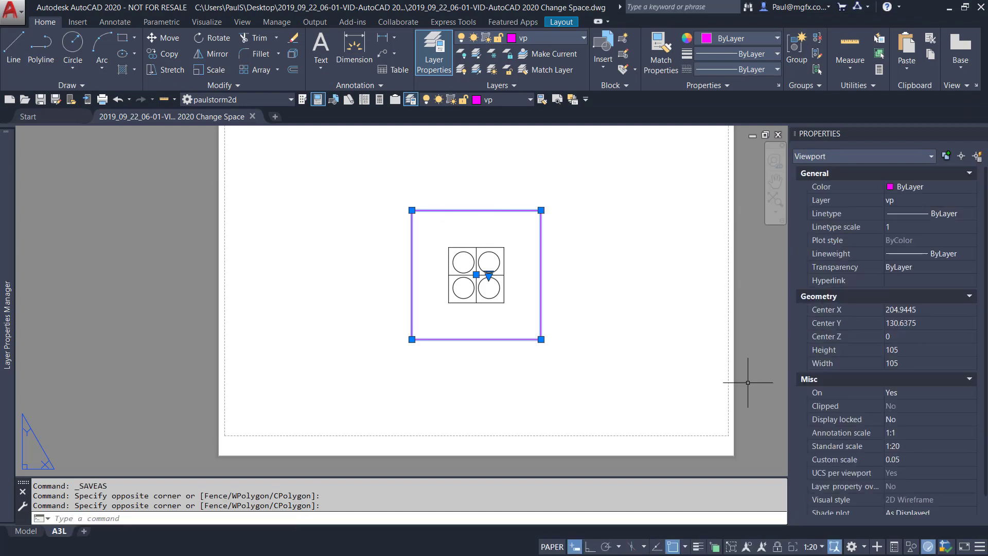
click(908, 418)
click(906, 431)
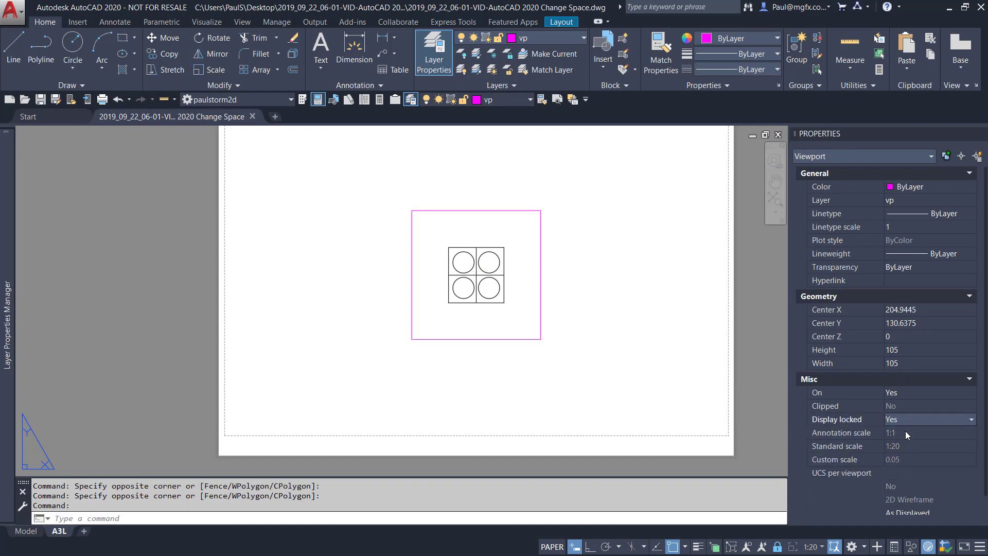
key(Escape)
key(Escape)
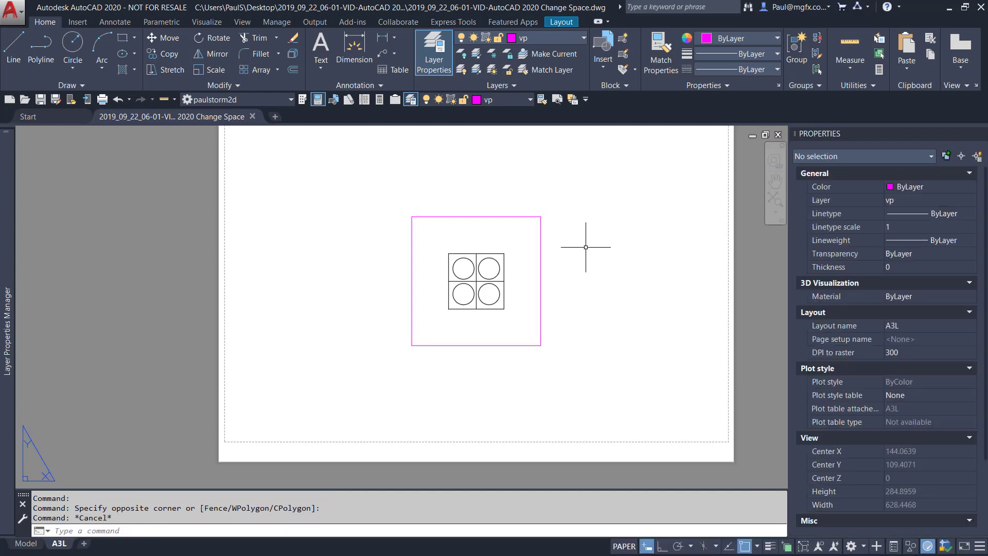
click(510, 216)
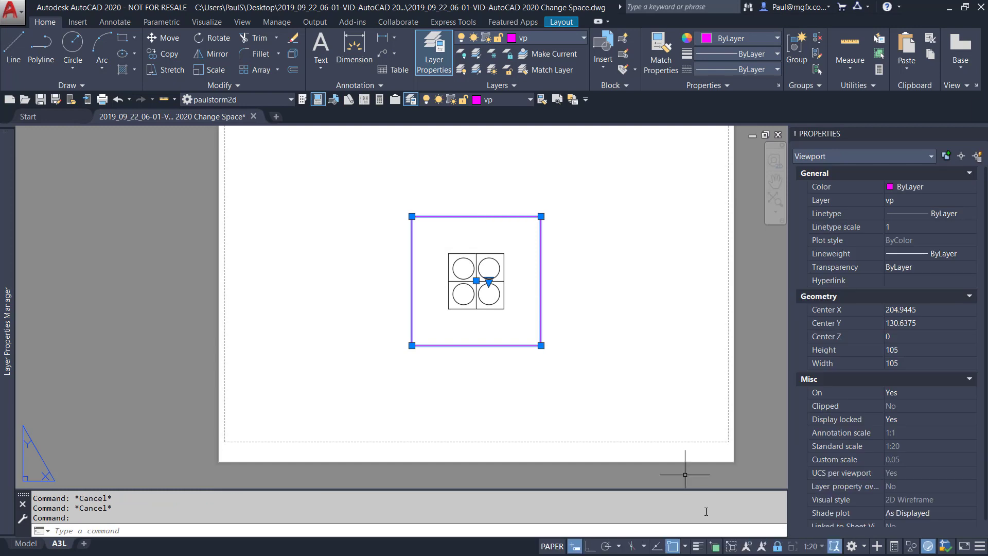
key(Escape)
key(Escape)
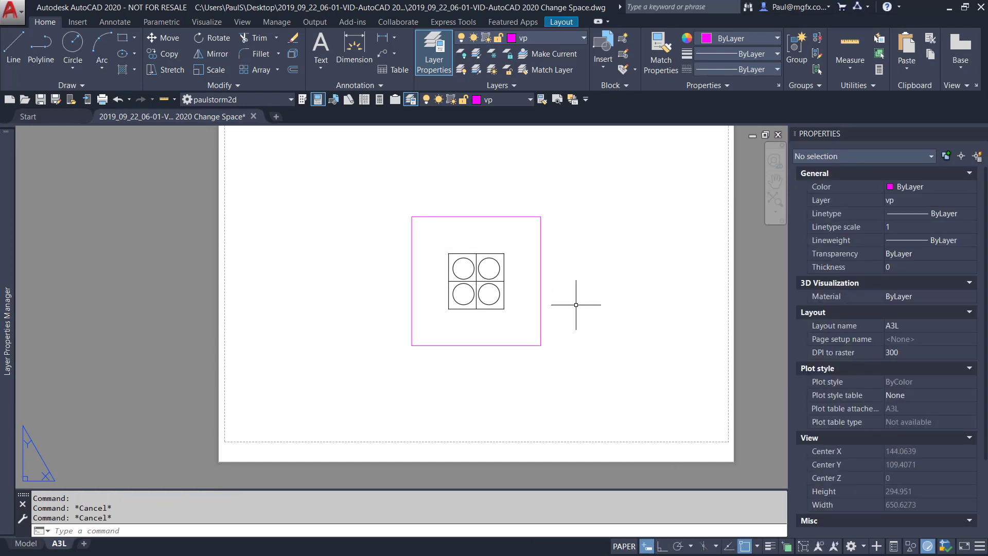
Make Centre the current layer.
click(486, 100)
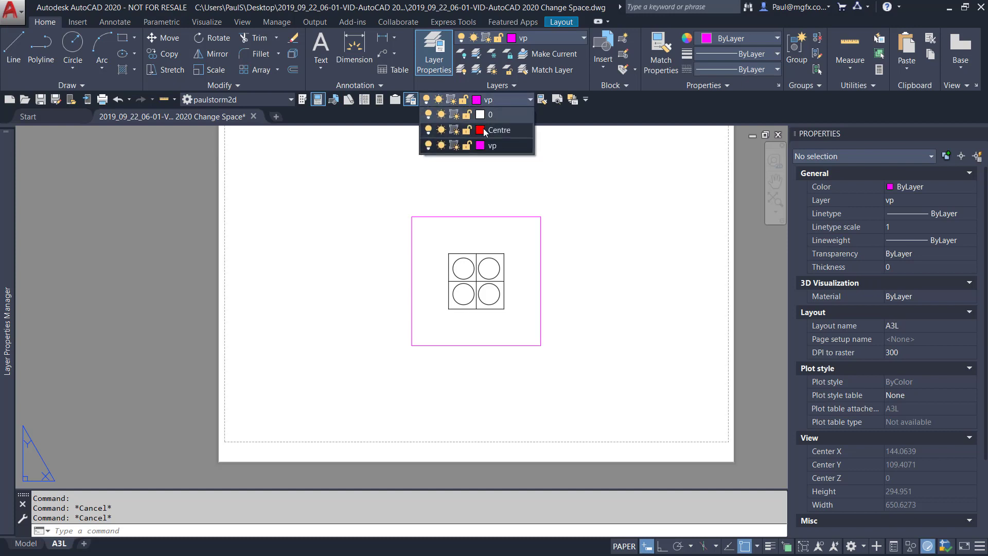
click(483, 129)
scroll(522, 260, up, 4)
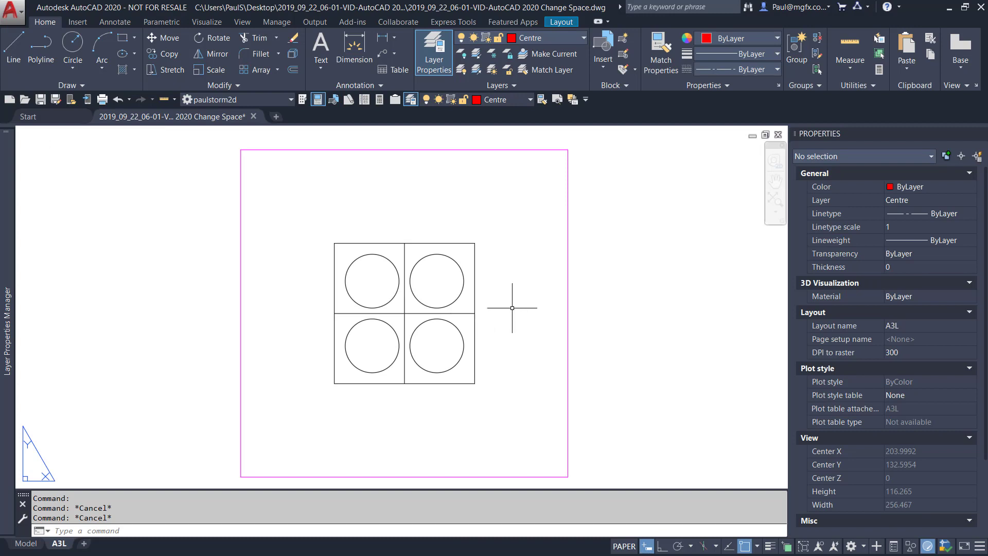
scroll(546, 307, down, 2)
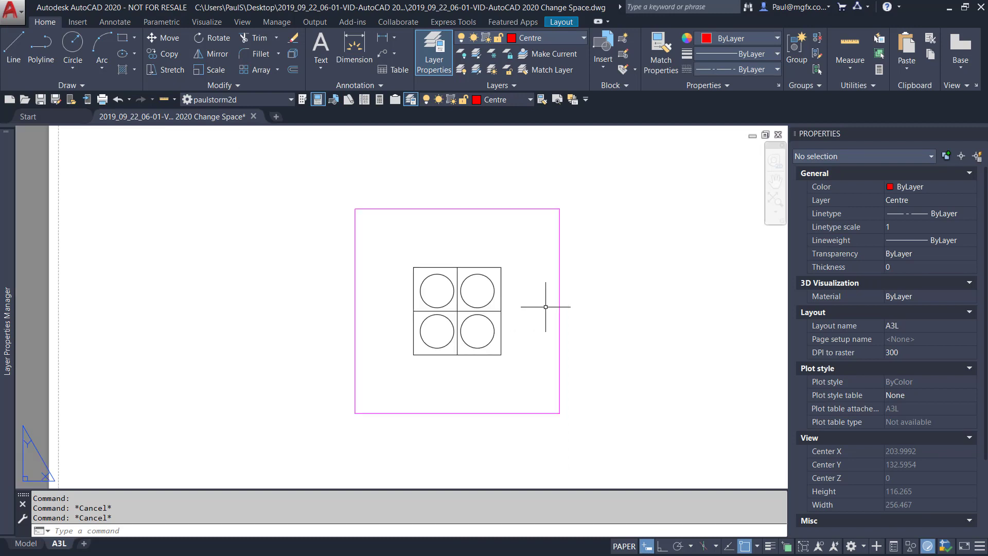
Start a line in paper space at an offset of 20,0 from the midpoint of the square's right edge.
scroll(515, 296, up, 2)
text(l)
key(Return)
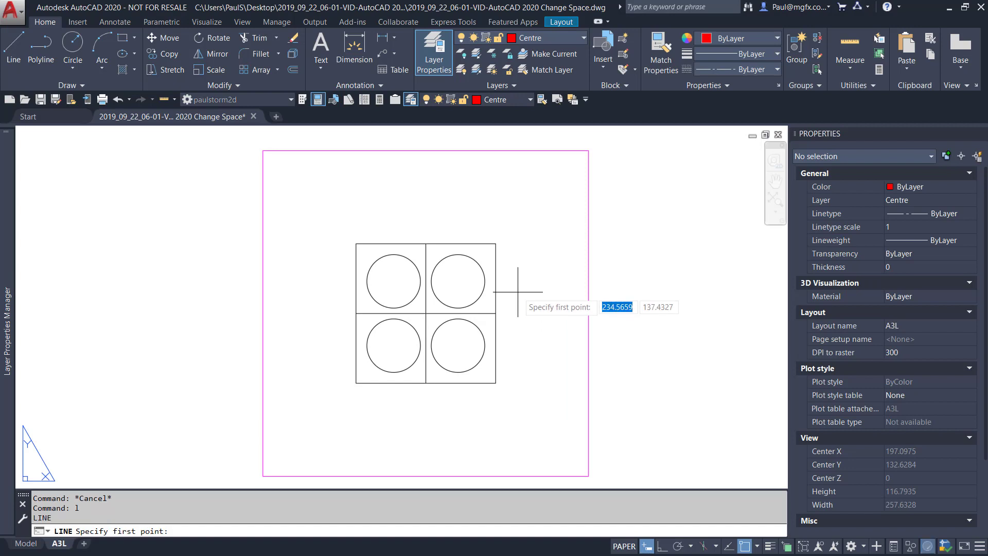
shift+right_click(517, 257)
click(546, 278)
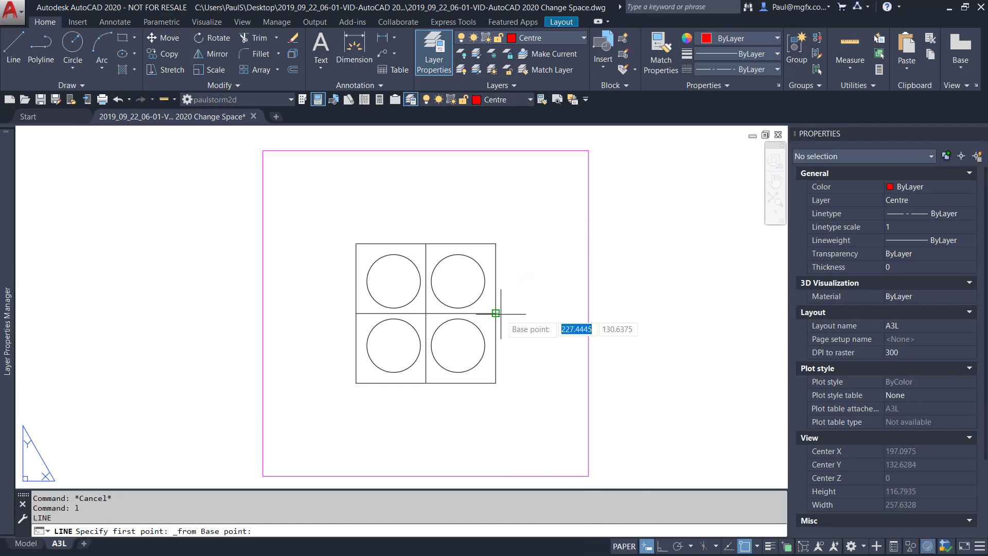
click(496, 313)
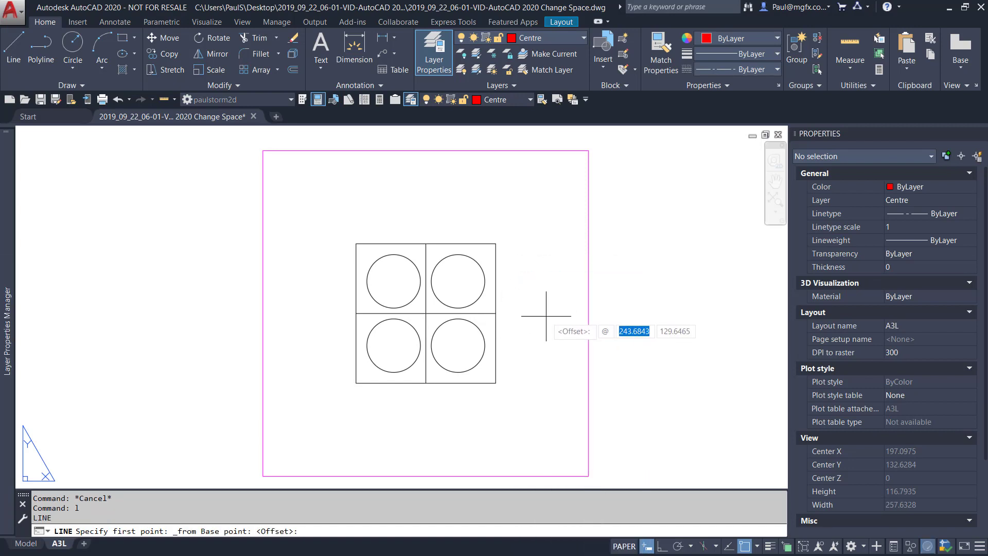
text(20,0)
key(Return)
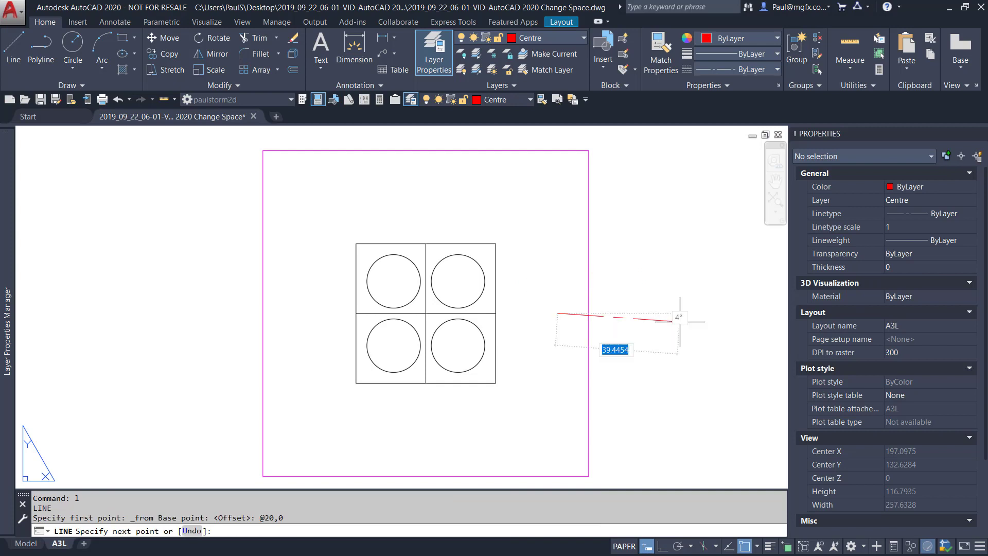
End the horizontal centre line at an offset of -20,0 from the midpoint of the square's left edge.
shift+right_click(301, 261)
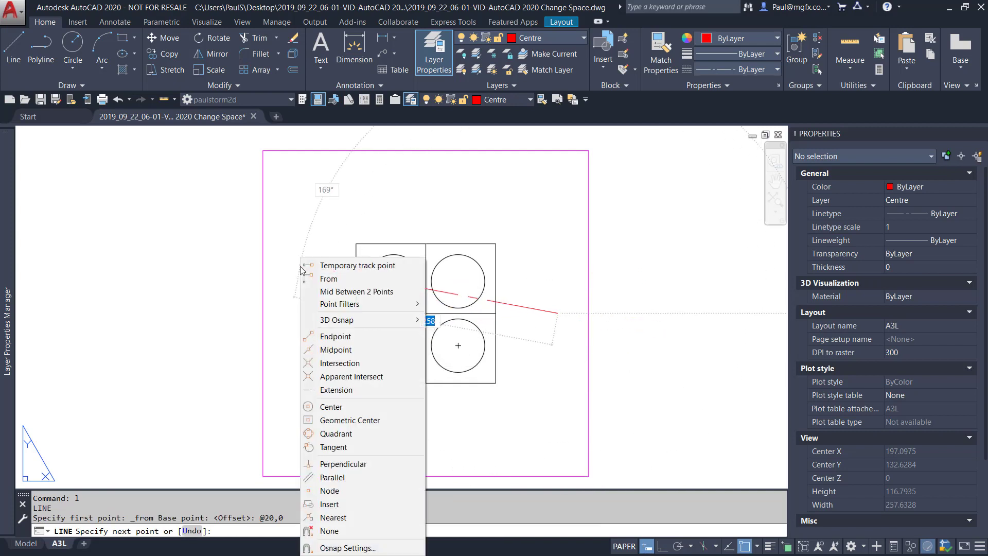
click(334, 279)
click(356, 313)
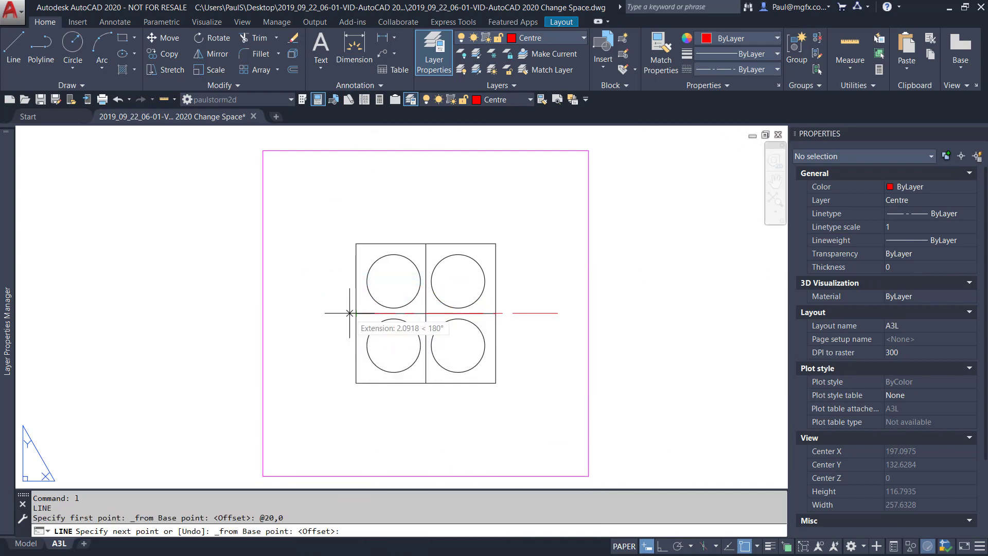
text(@-20)
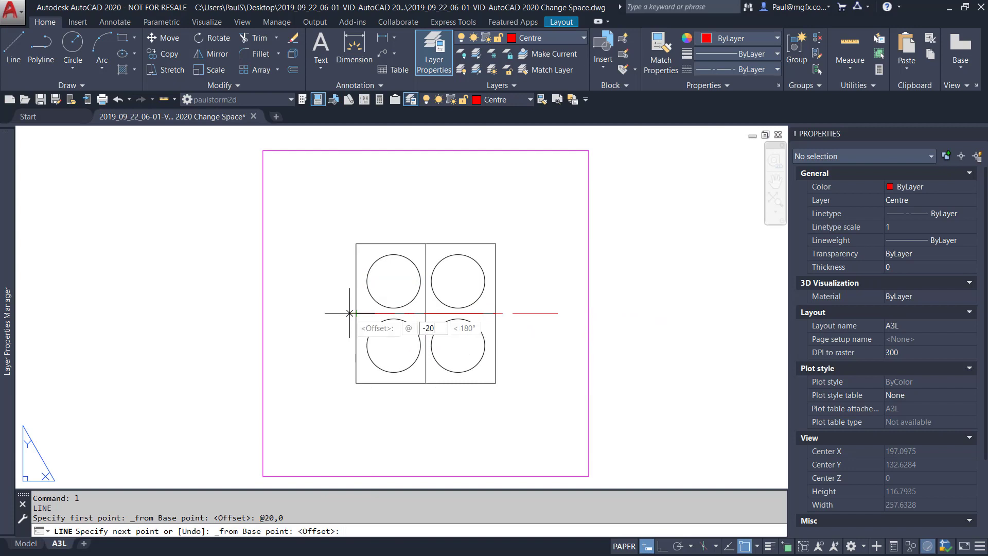
key(Tab)
key(Return)
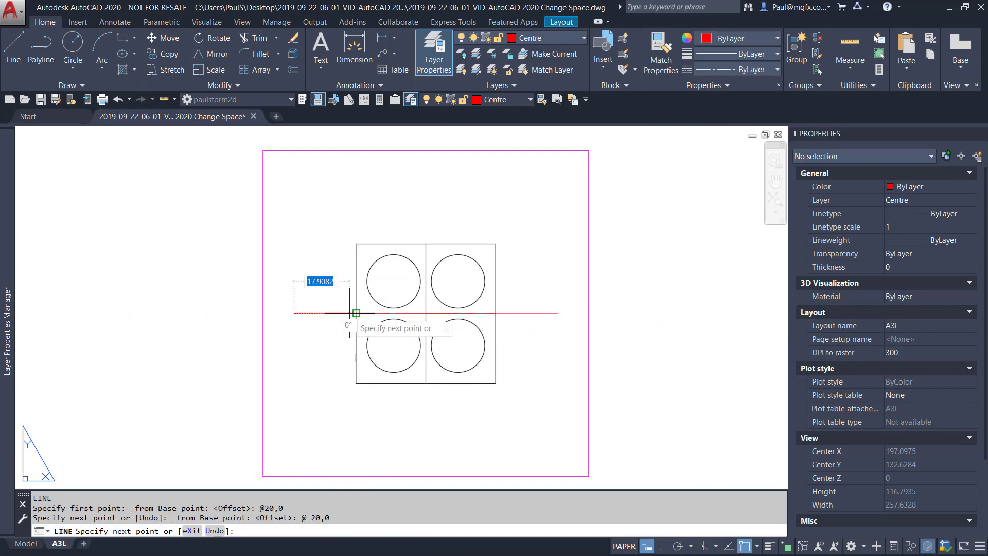
key(Return)
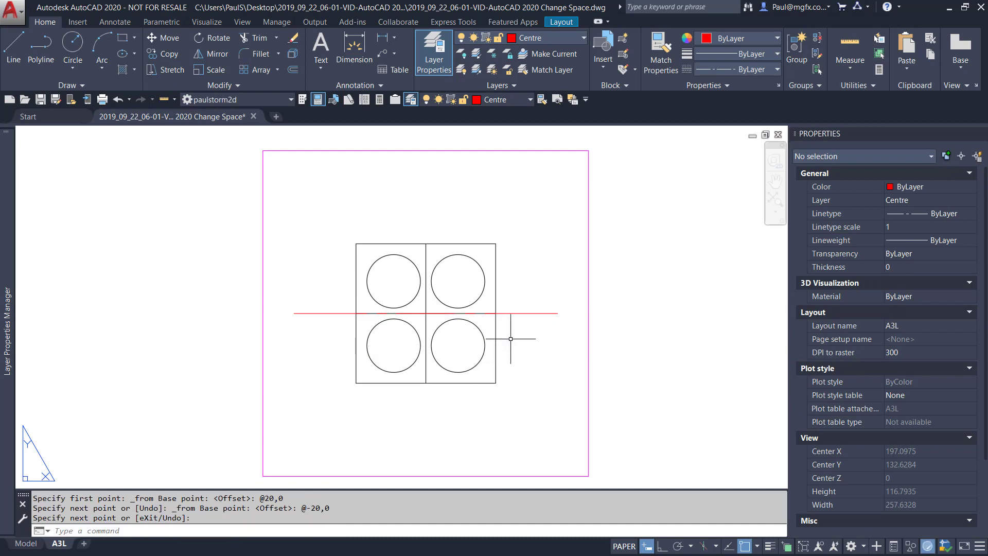
Check model space for the new centre line and return to the A3L layout.
scroll(566, 342, down, 3)
scroll(512, 322, up, 3)
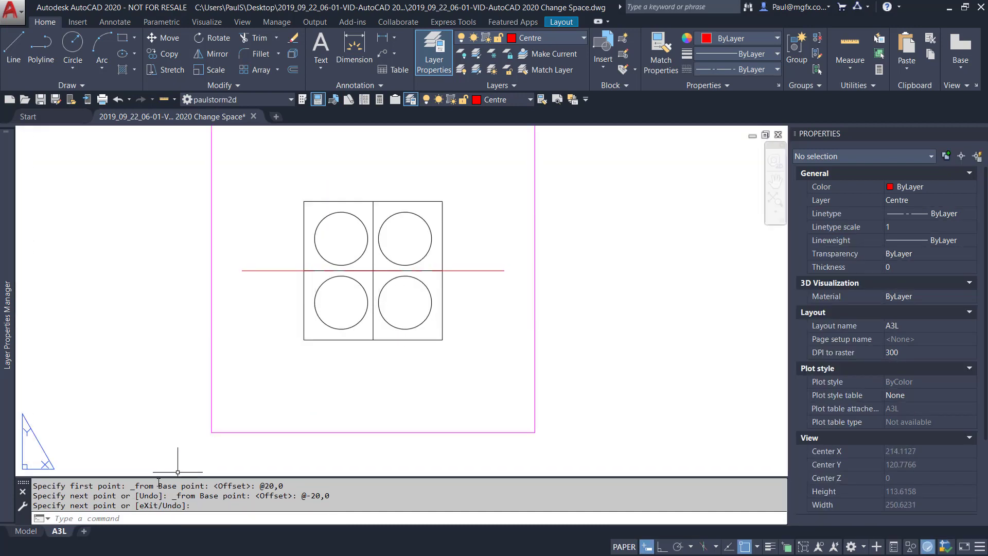
click(26, 530)
scroll(242, 309, down, 3)
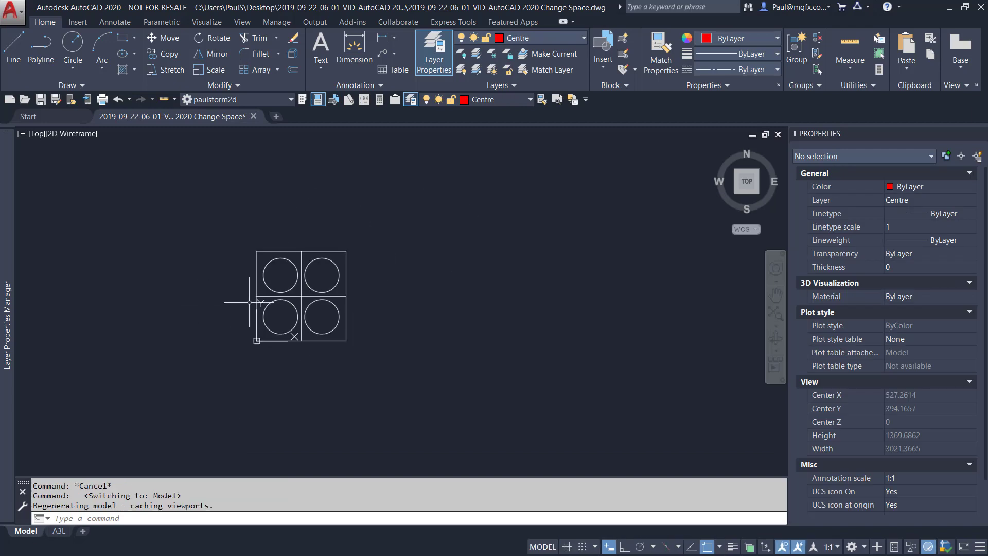
scroll(238, 298, up, 2)
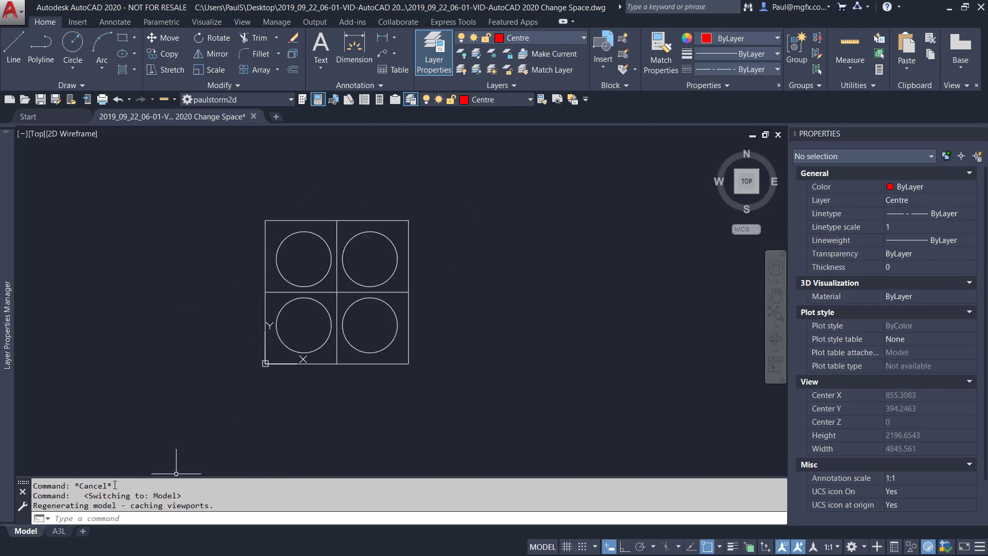
click(61, 531)
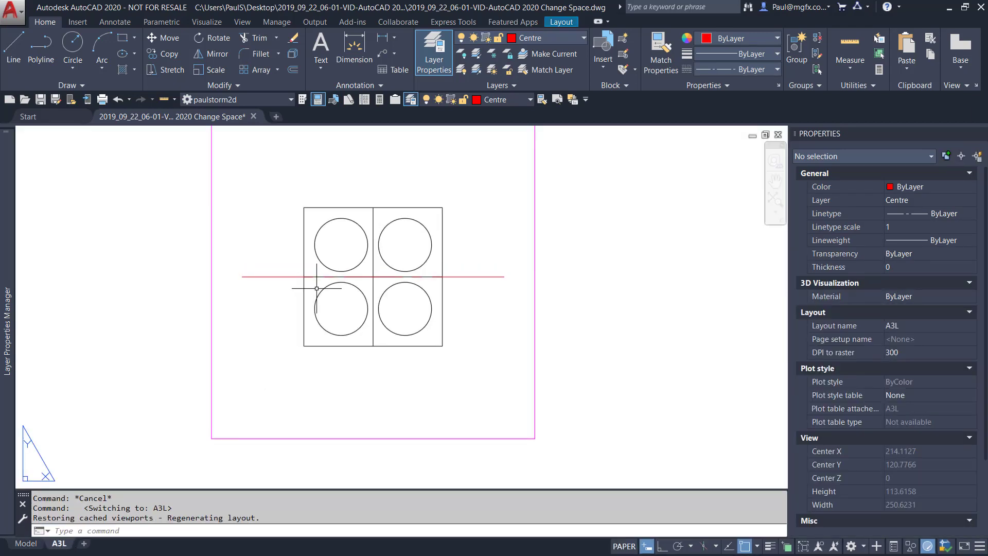
scroll(503, 287, down, 4)
scroll(507, 275, up, 2)
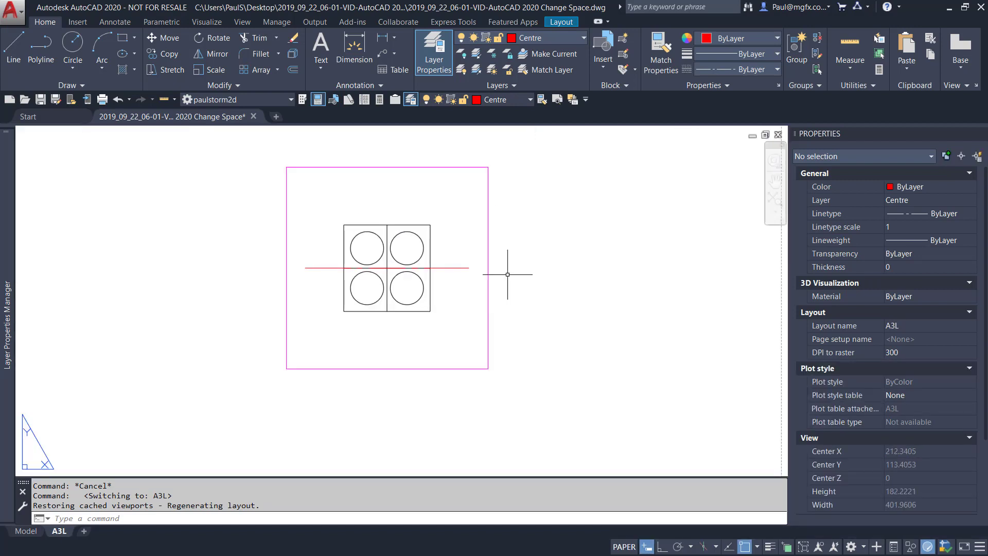
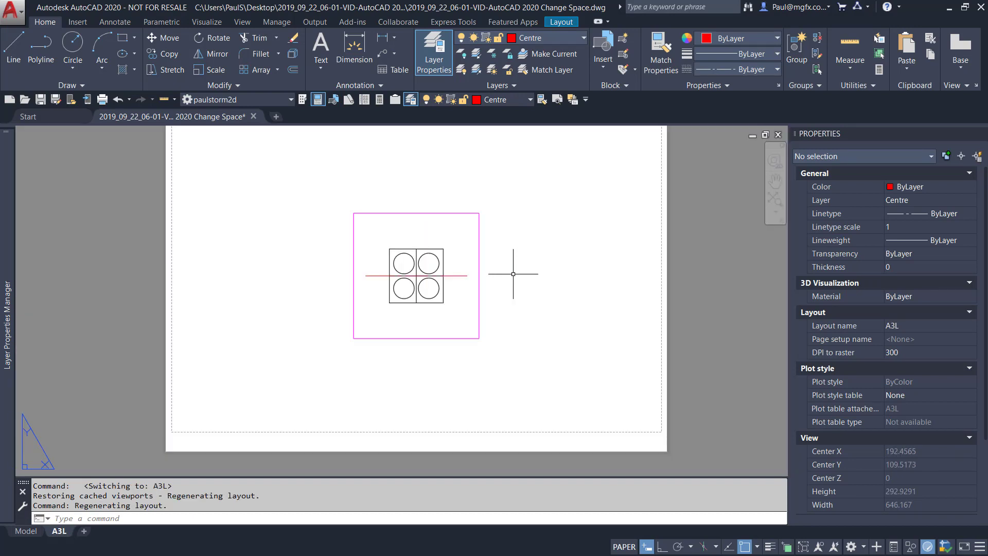
Transfer the red centre line from paper space to model space with Change Space, and reactivate paper space.
middle_drag(531, 262, 593, 257)
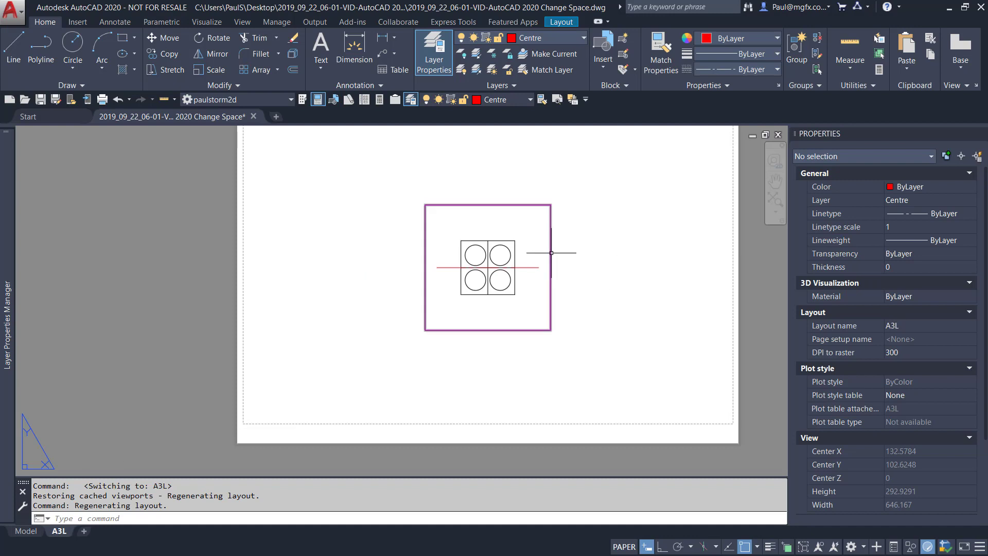
scroll(569, 248, up, 2)
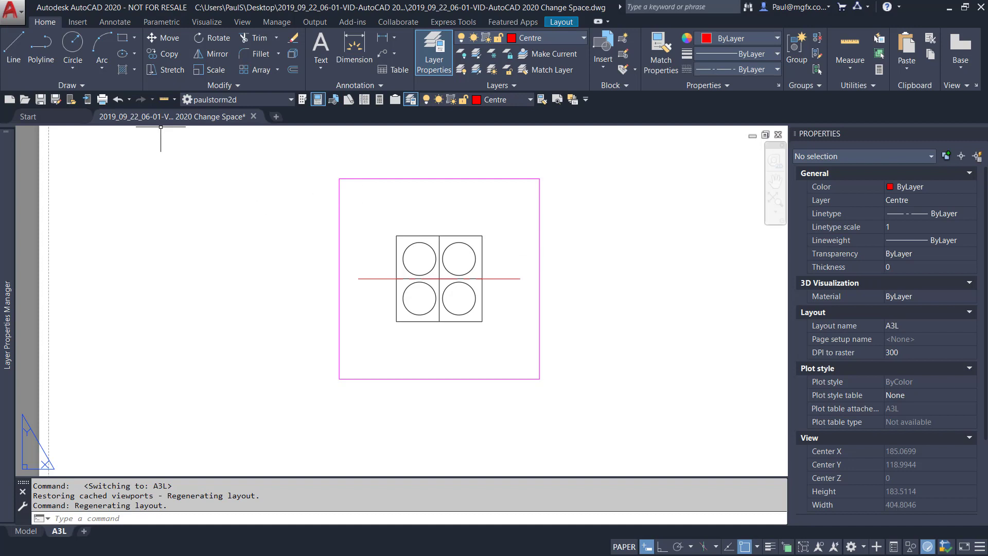
click(211, 86)
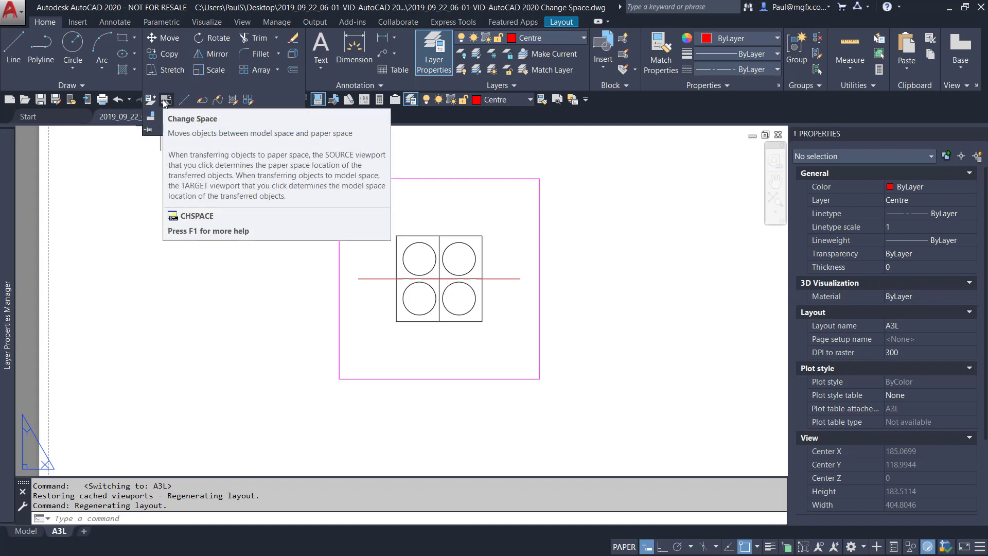
click(370, 279)
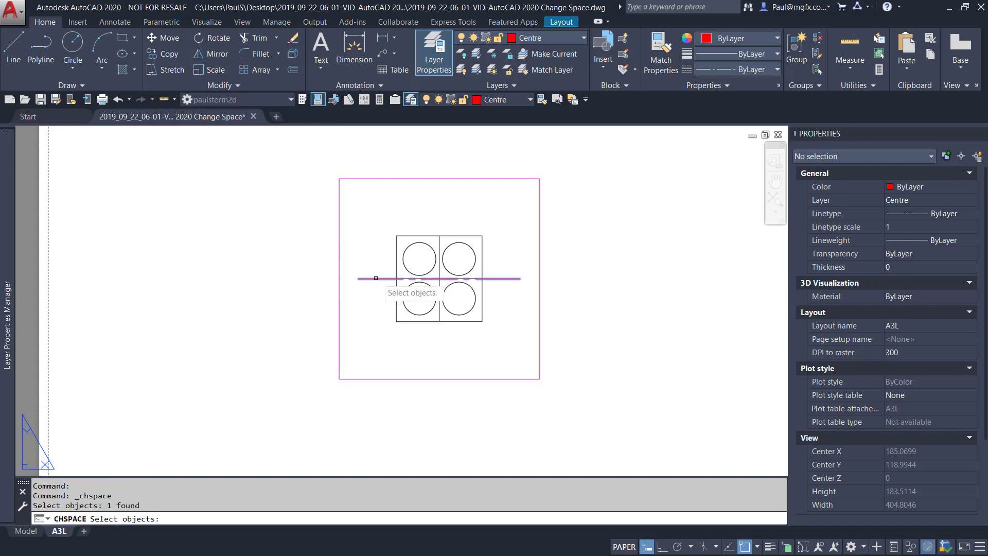
key(Return)
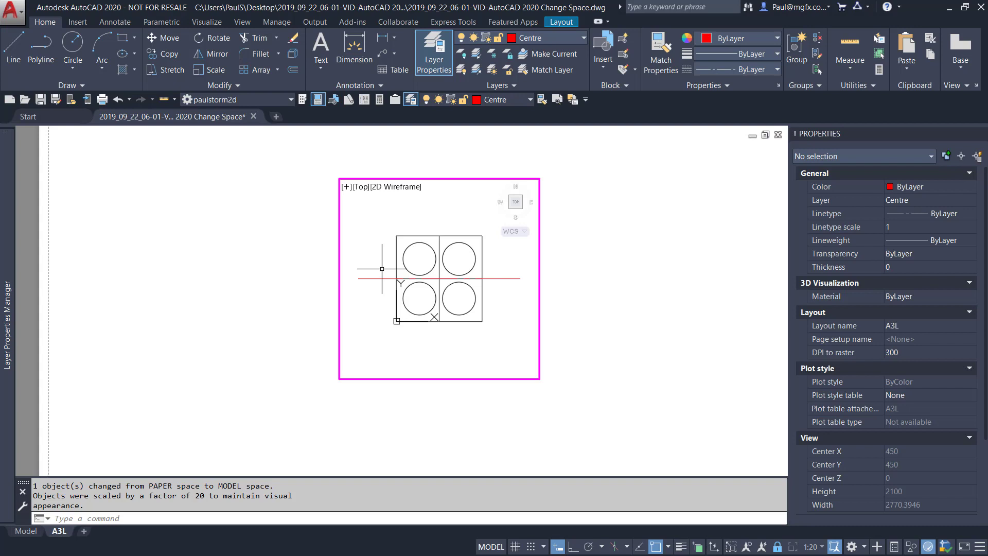
key(Return)
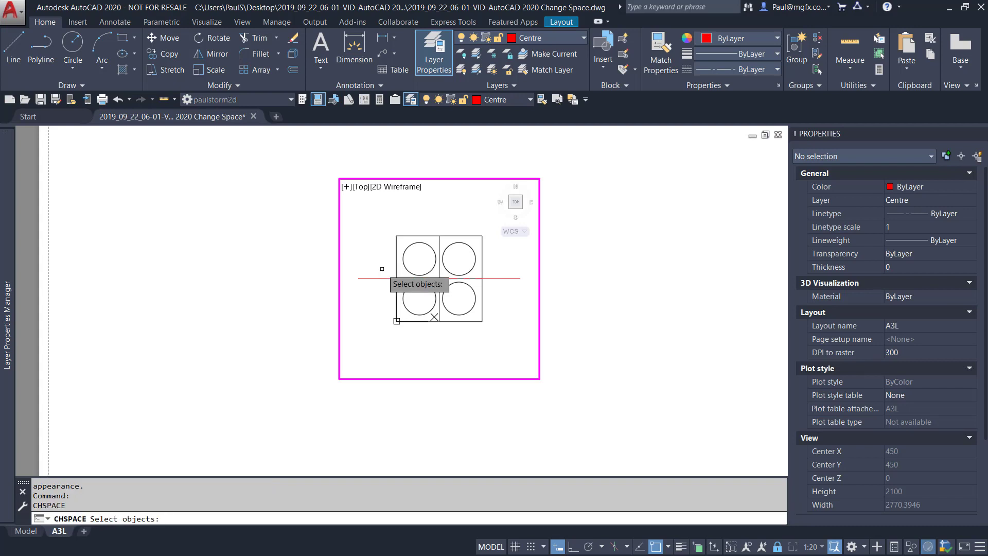
key(Escape)
double_click(562, 227)
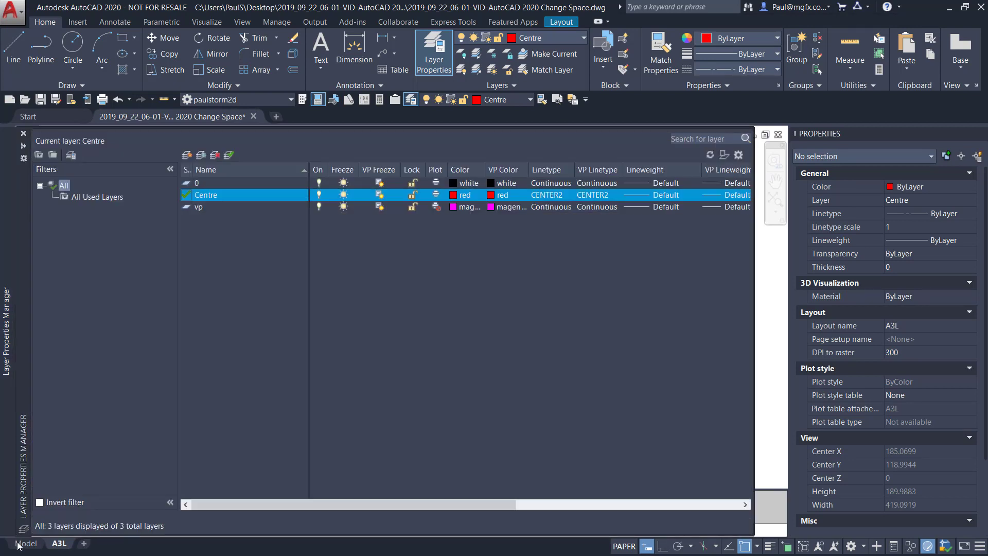
Compare model space with the A3L layout, inspecting the transferred centre line's properties in model space.
click(21, 544)
key(Escape)
key(Escape)
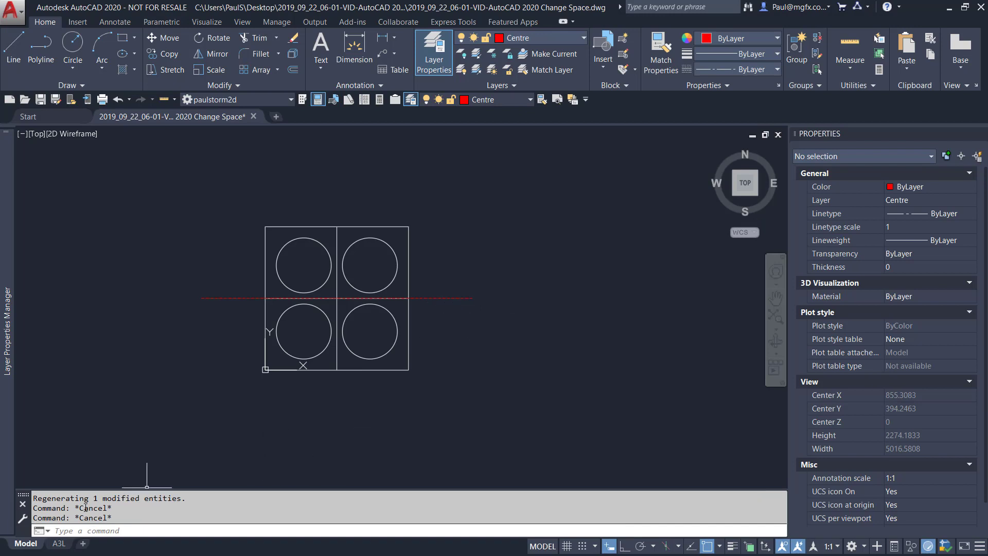
click(59, 543)
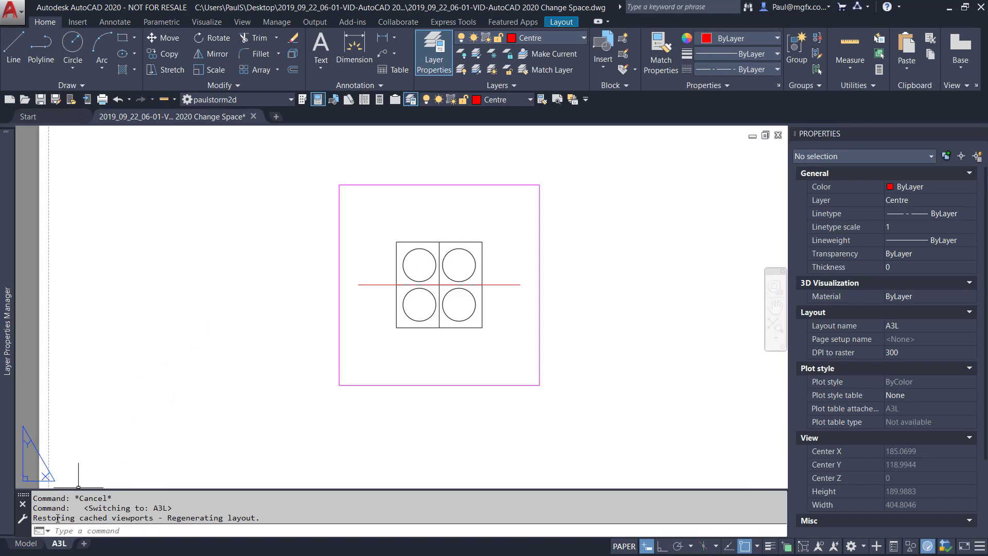
click(25, 543)
click(248, 321)
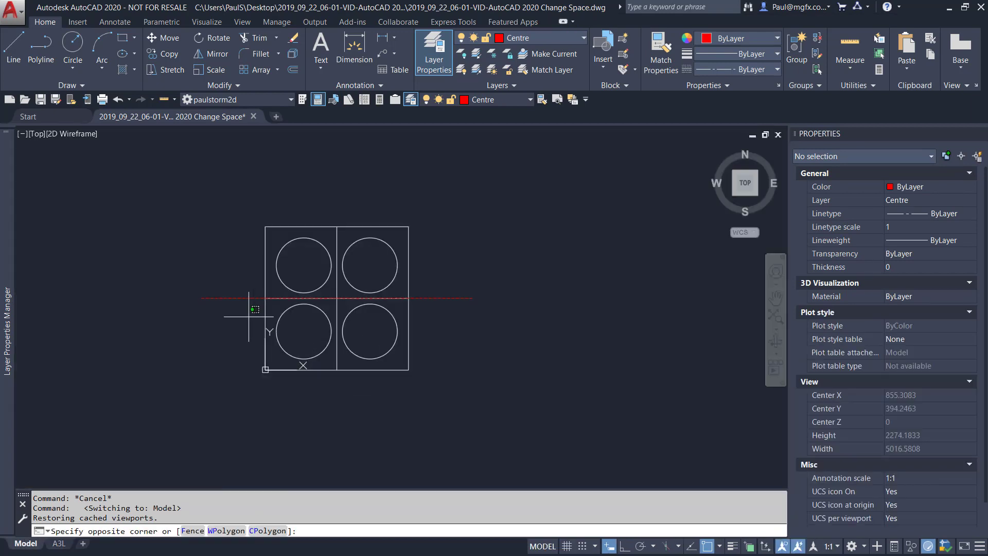
click(229, 263)
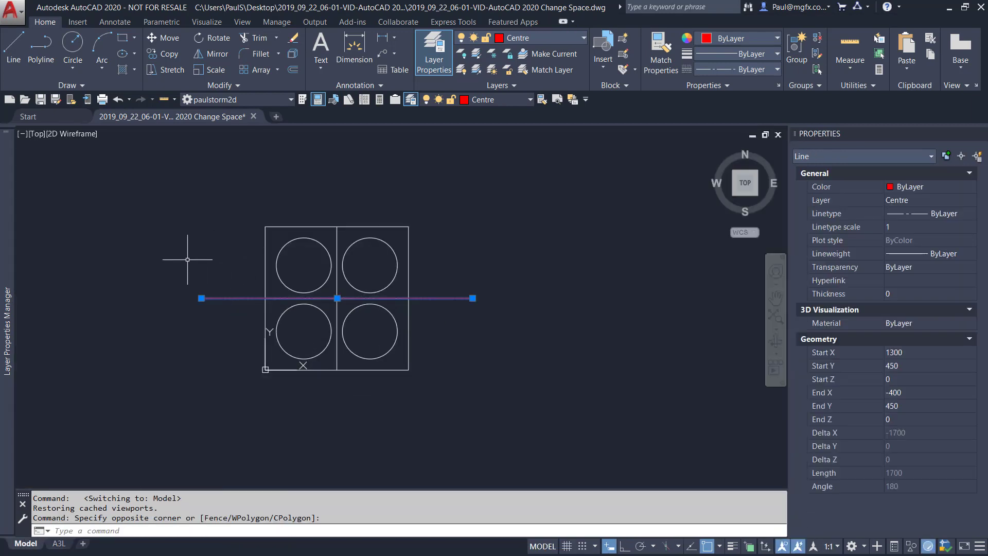
click(71, 547)
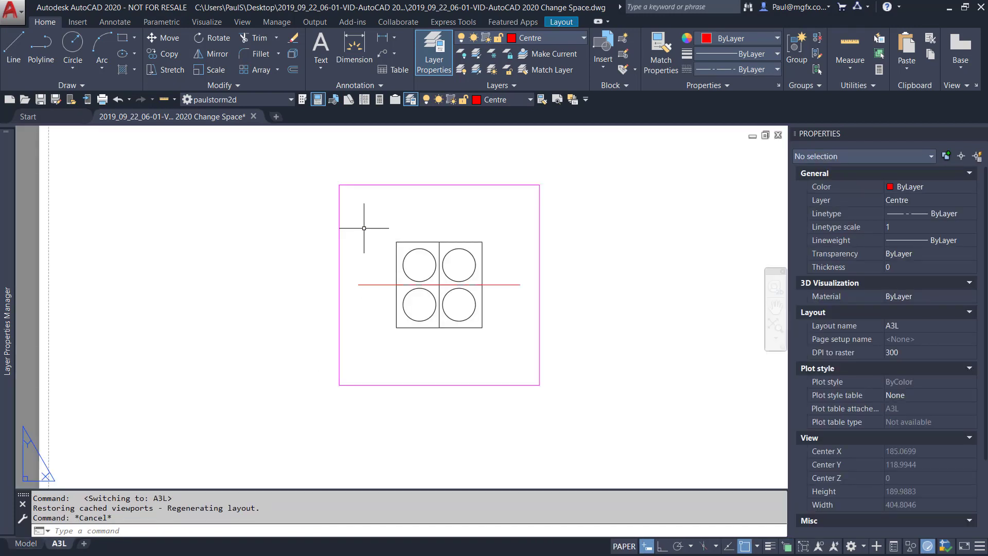
Transfer the red centre line from model space back to paper space with Change Space, working through the viewport.
double_click(364, 228)
click(381, 306)
click(361, 203)
click(173, 85)
click(165, 101)
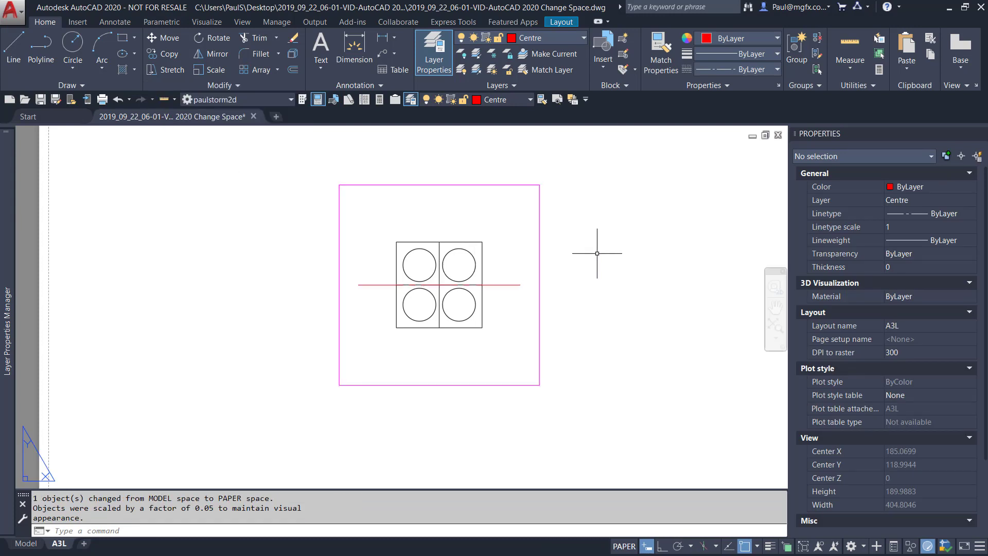
click(589, 274)
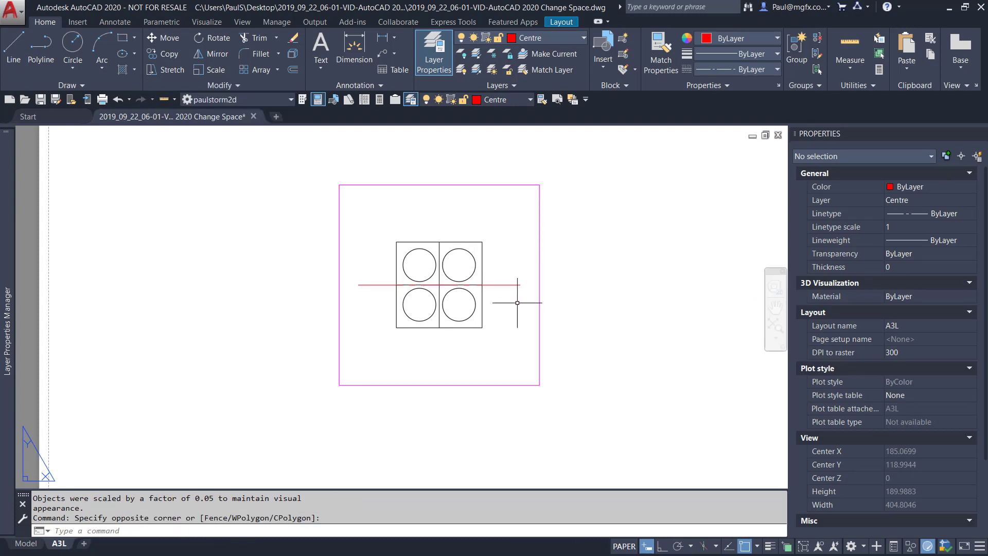
Inspect the centre line's properties in paper space, check model space for the line, and return to the A3L layout.
click(512, 286)
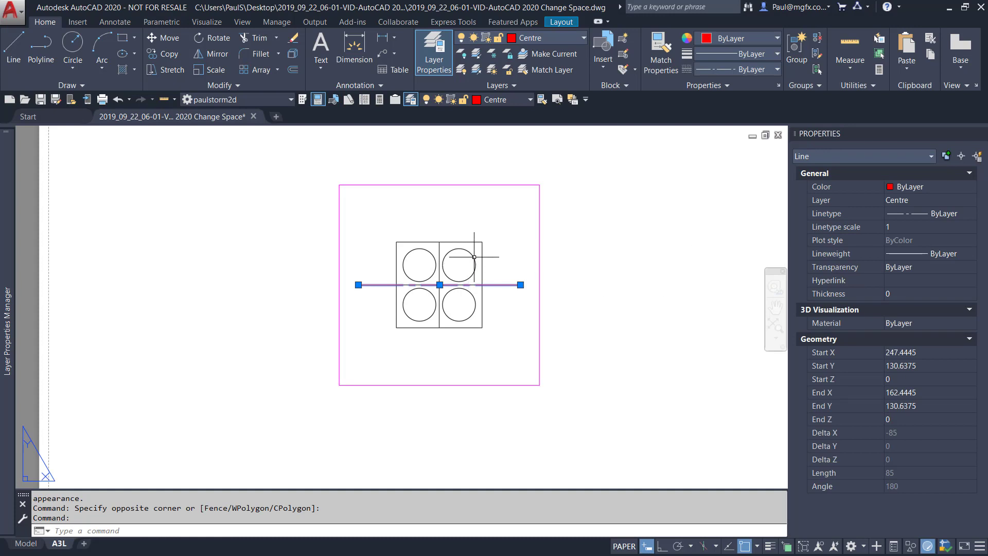
key(Escape)
click(467, 240)
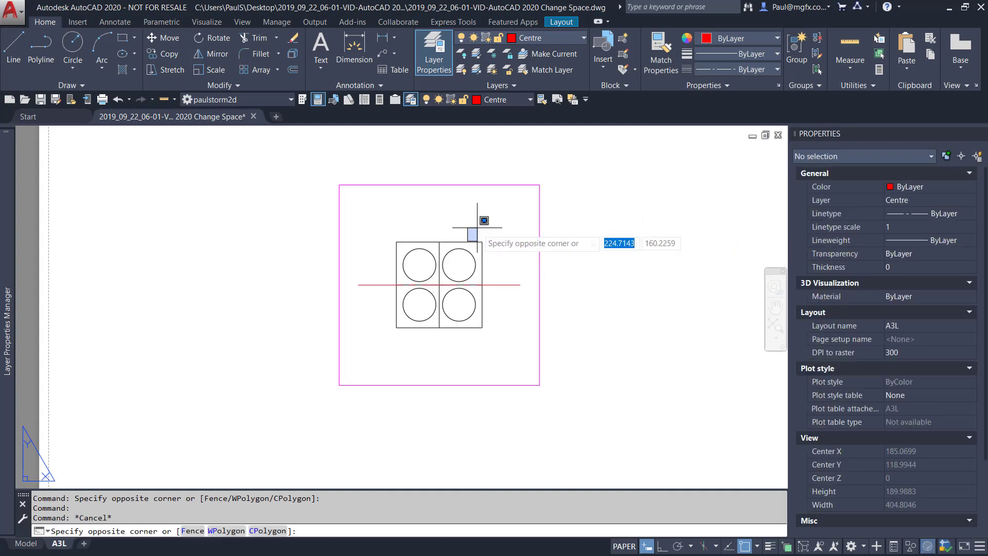
click(470, 220)
key(Escape)
key(Escape)
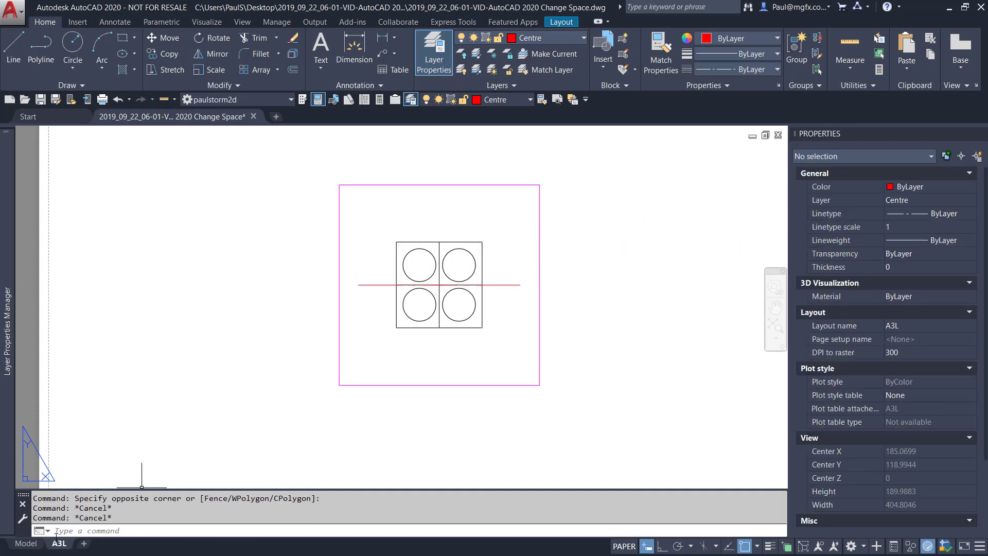
click(25, 544)
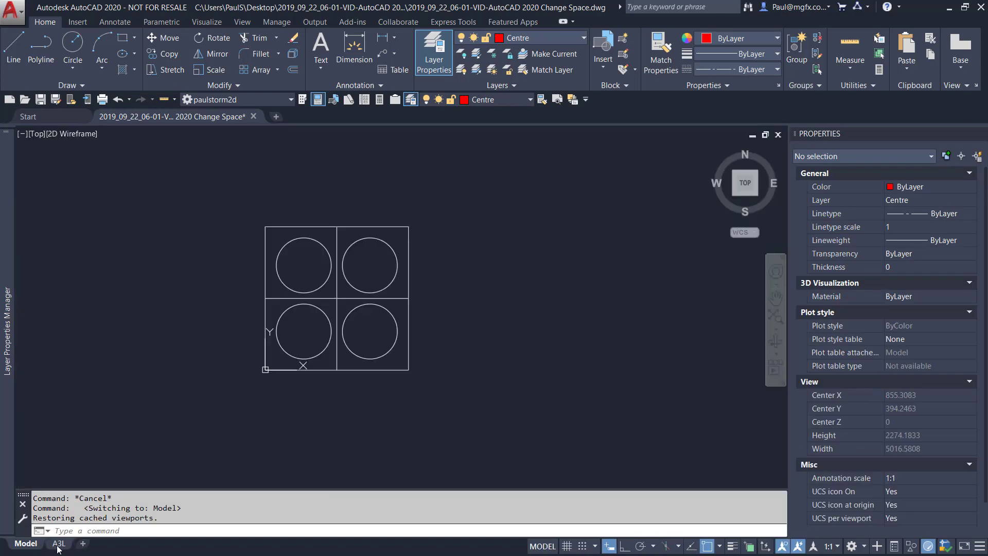
click(59, 545)
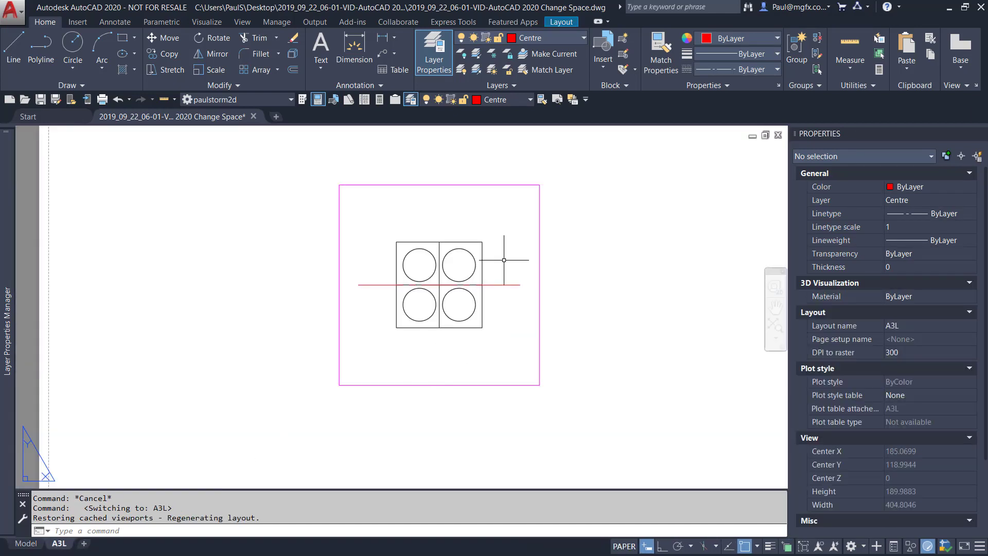
Transfer the red centre line from paper space to model space again with Change Space, reactivate paper space and clear any selection.
click(503, 284)
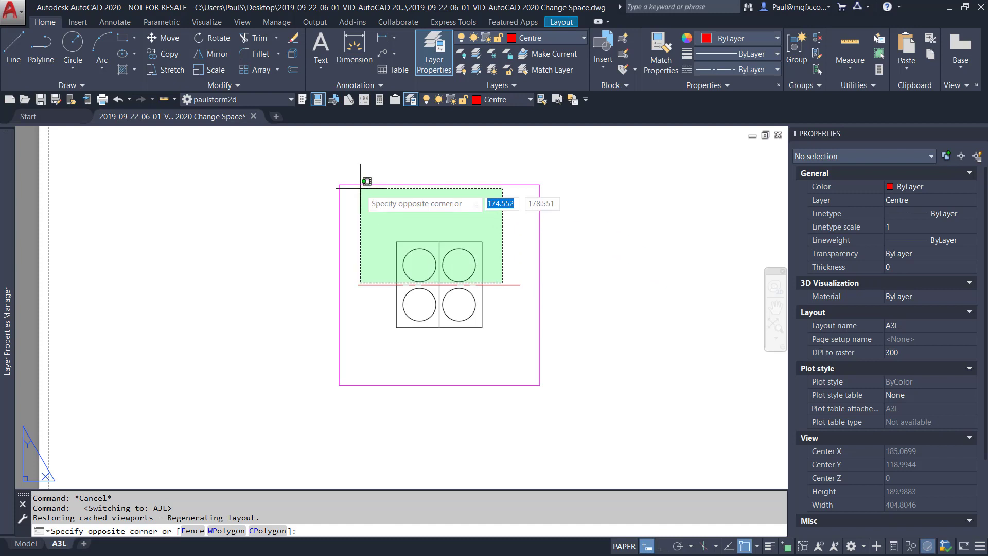
click(486, 333)
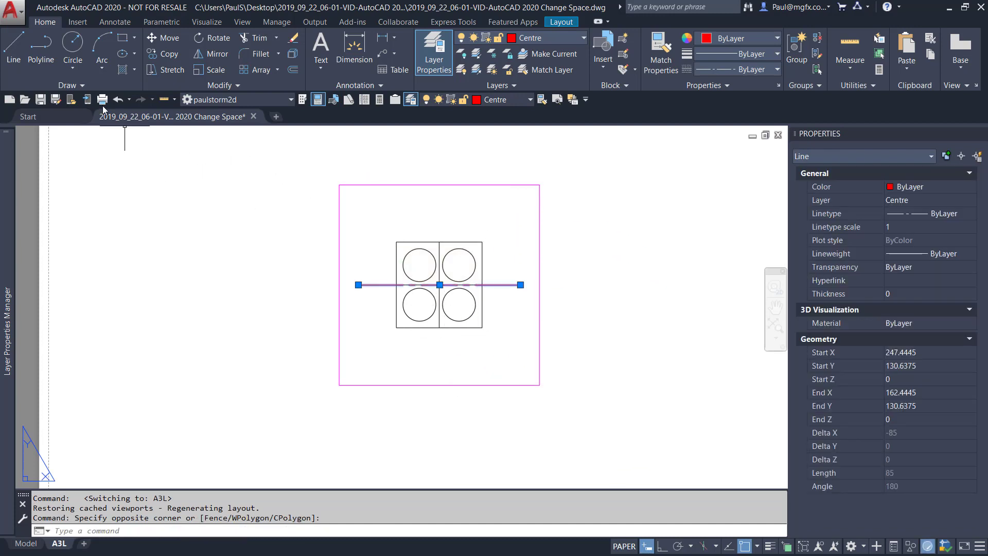
click(178, 84)
click(166, 100)
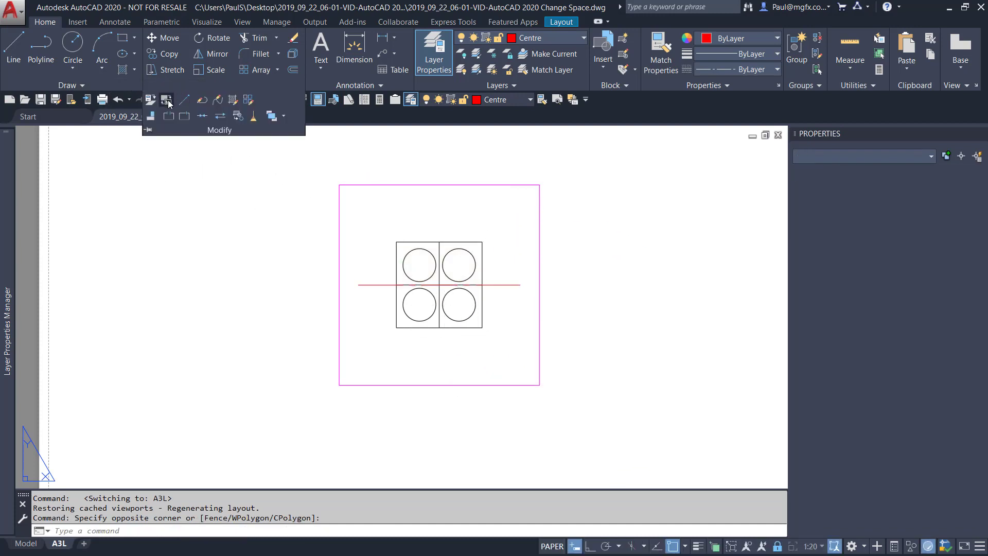
double_click(591, 274)
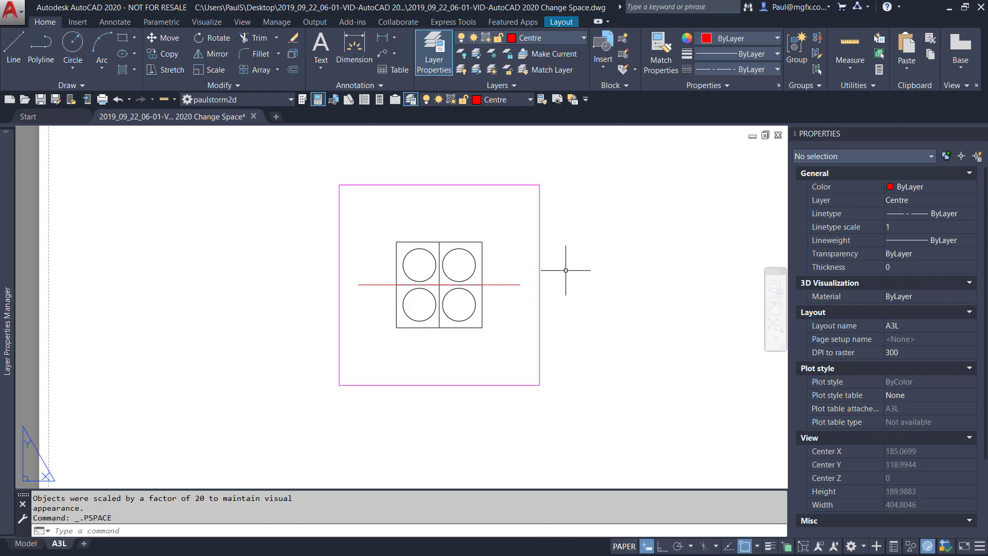
click(511, 285)
key(Escape)
key(Escape)
key(Escape)
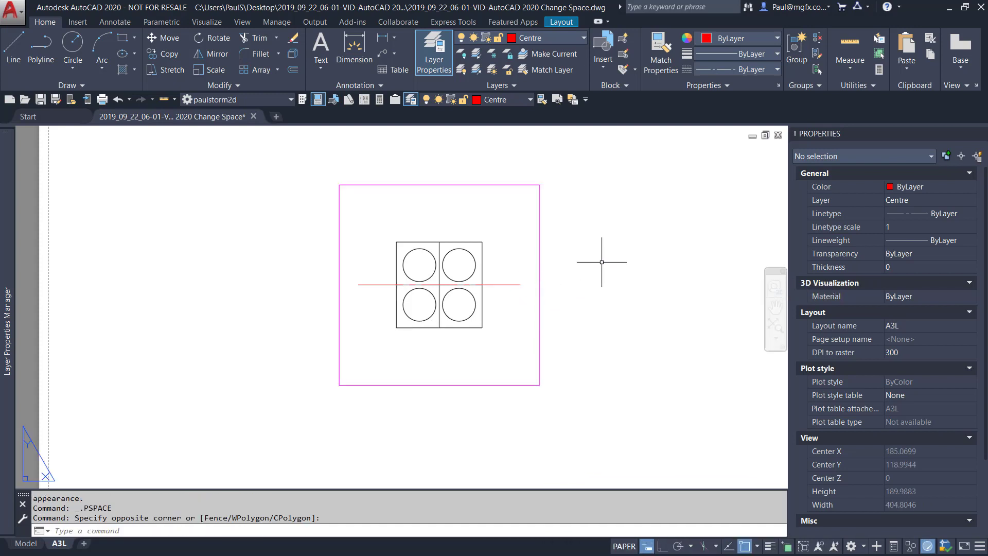
Make the vp layer current by picking the magenta viewport border.
scroll(550, 234, down, 3)
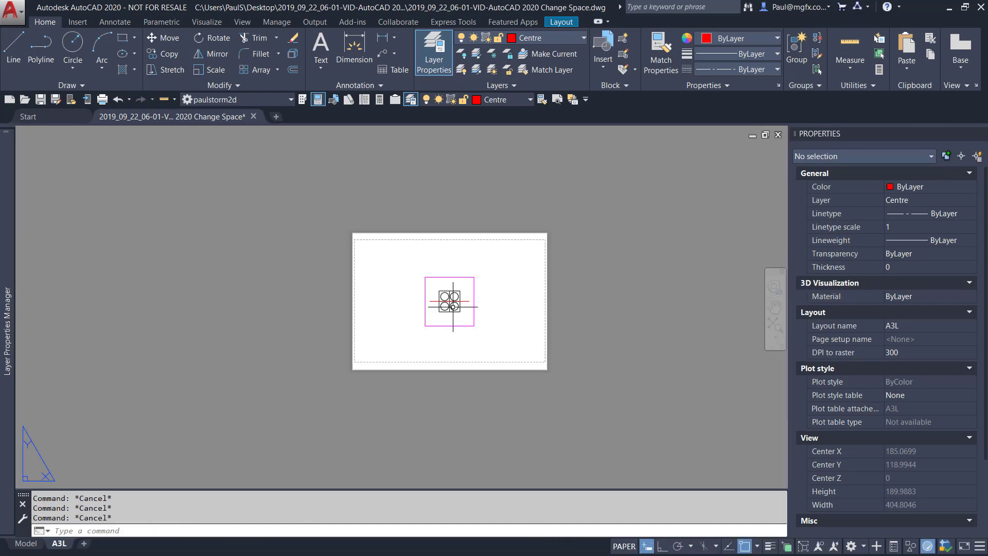
scroll(407, 291, up, 4)
scroll(399, 263, up, 4)
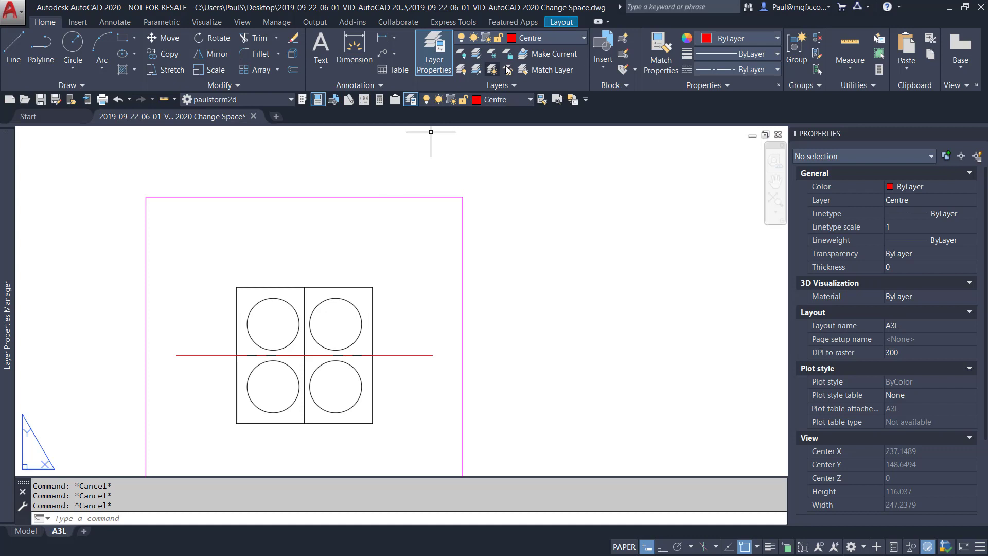
click(559, 54)
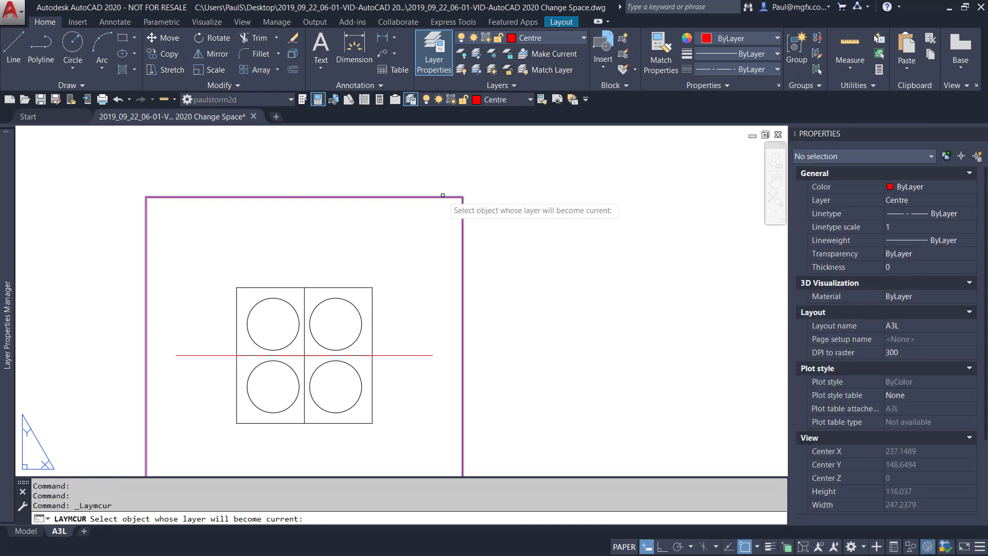
click(443, 196)
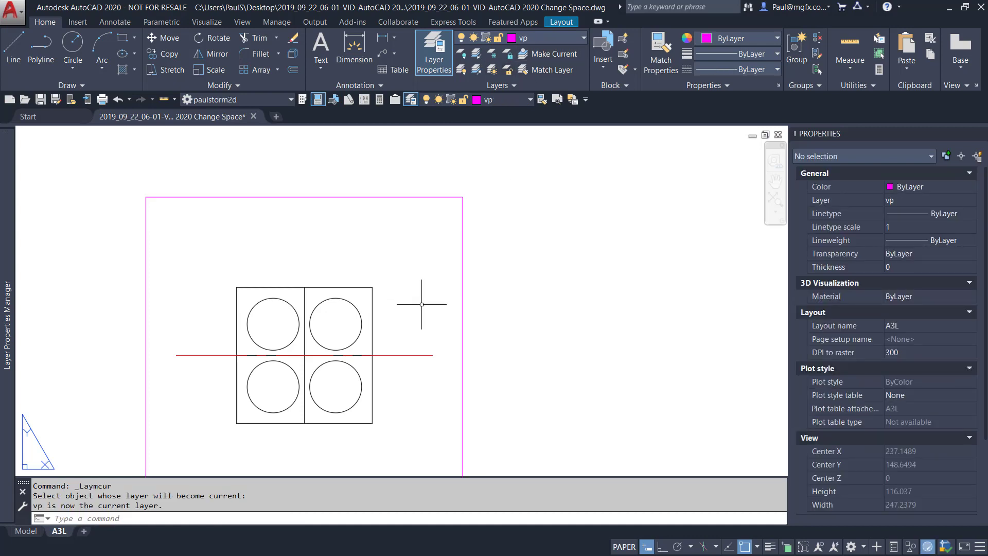
Draw a circle of radius 15 in paper space, centred on the upper-right corner of the square.
text(c)
key(Return)
click(373, 287)
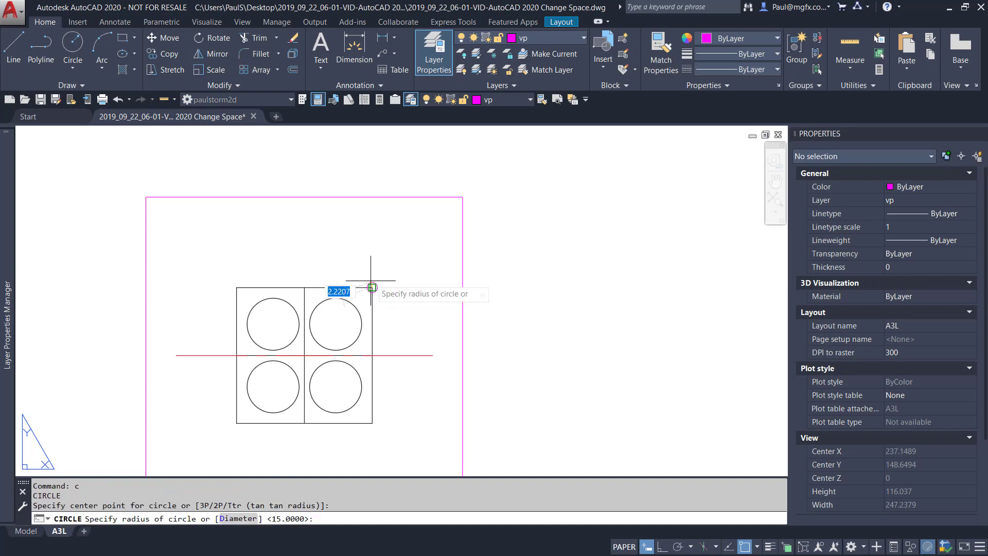
text(15)
key(Return)
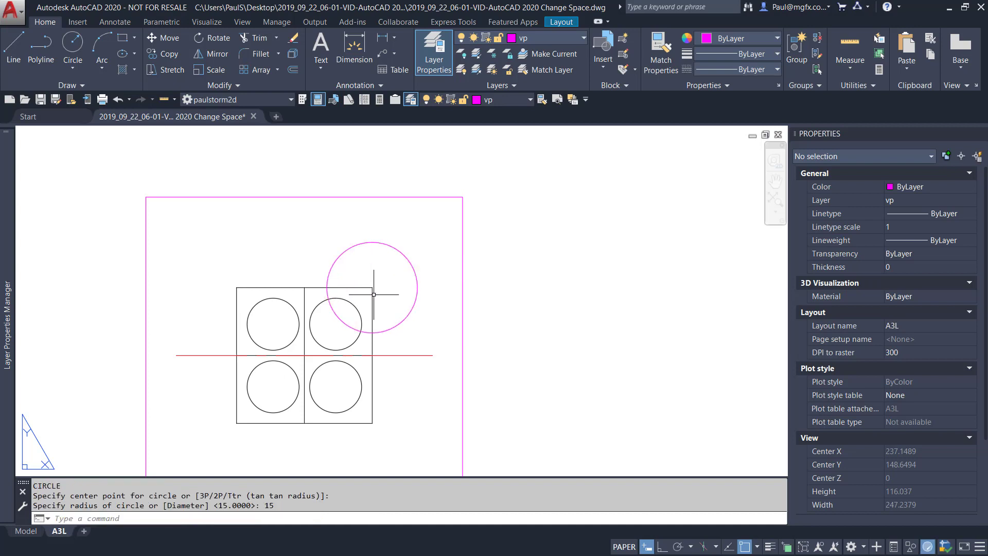
Examine the viewport's scale and display lock properties alongside the new paper space circle.
scroll(375, 278, down, 4)
middle_drag(357, 274, 319, 269)
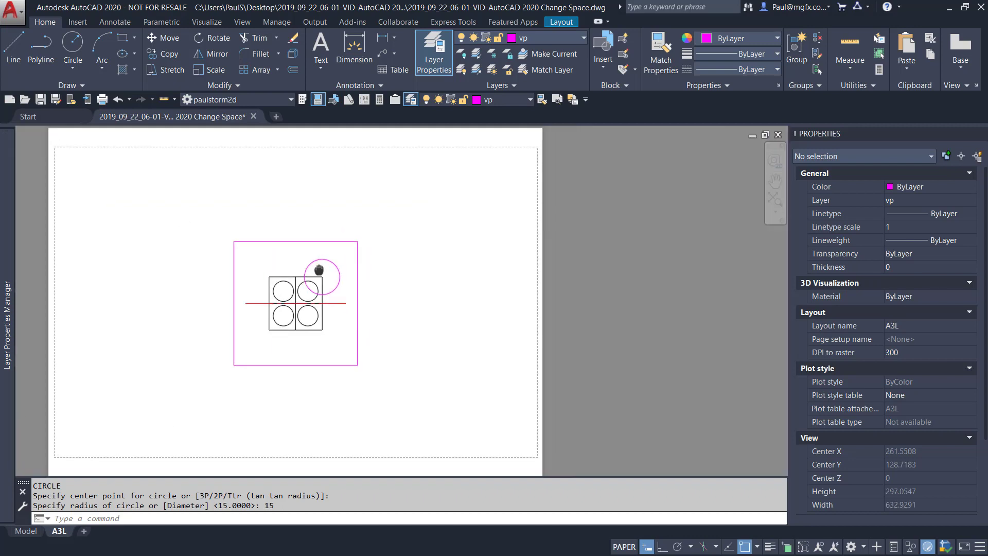
scroll(332, 253, up, 3)
scroll(391, 265, down, 3)
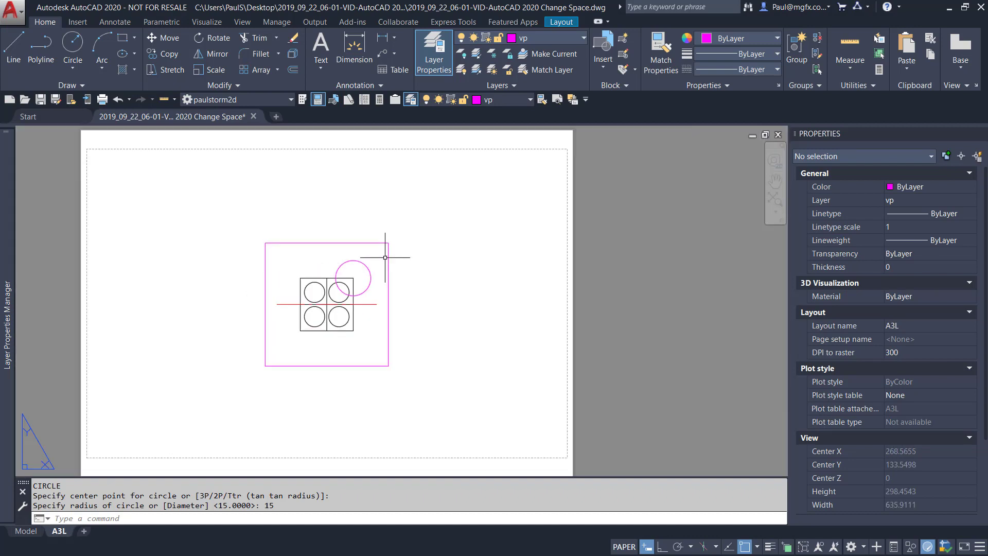
scroll(345, 232, up, 2)
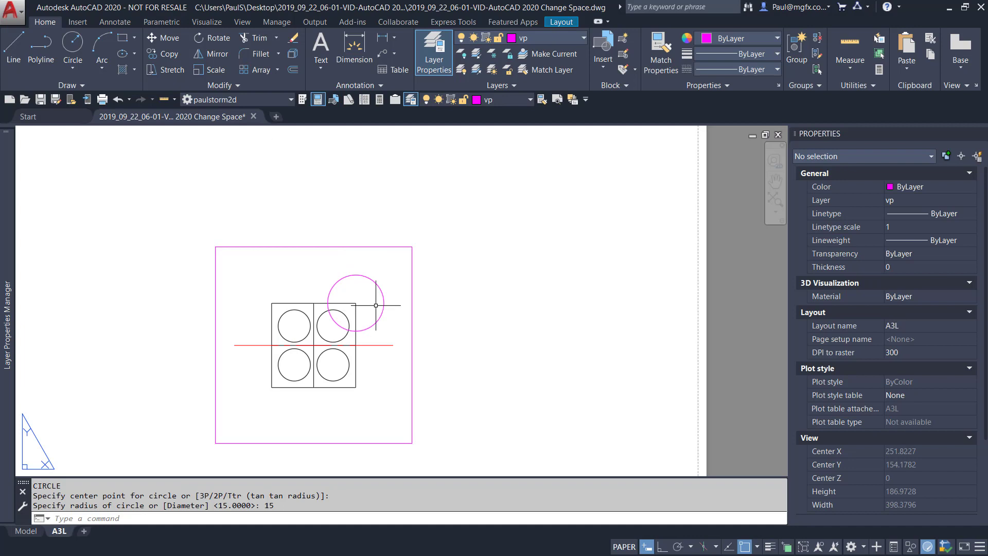
scroll(373, 308, up, 3)
scroll(385, 279, down, 4)
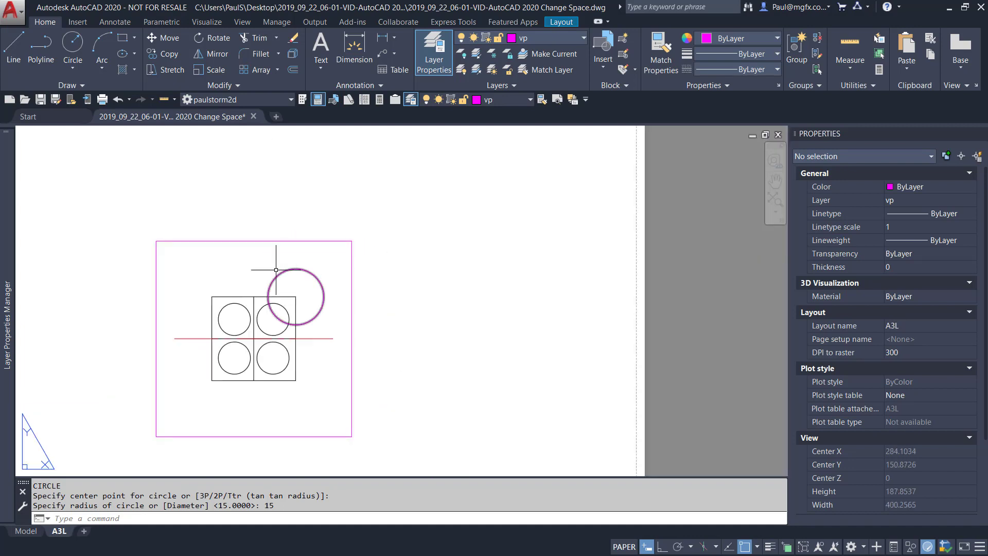
scroll(301, 277, up, 2)
click(419, 227)
click(350, 199)
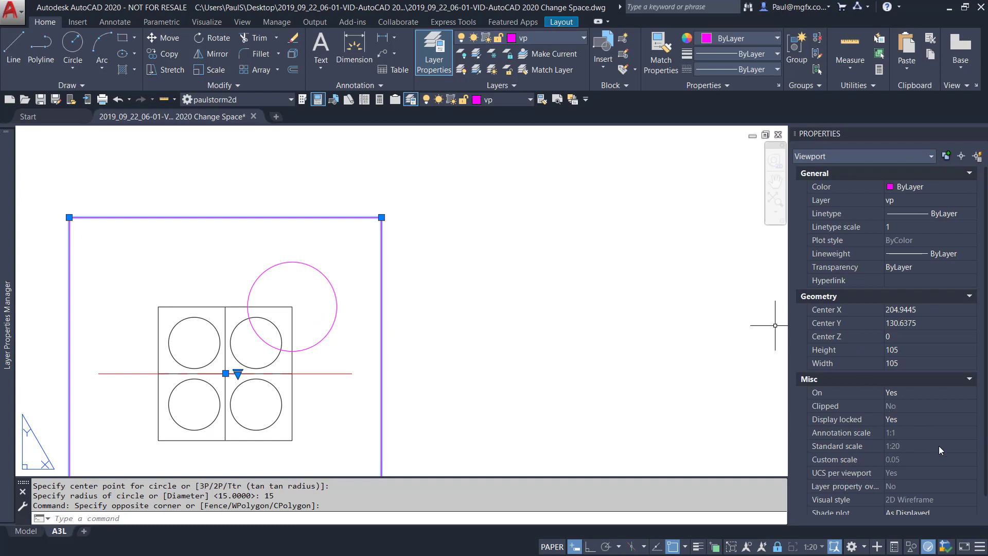
scroll(441, 331, down, 3)
scroll(448, 293, up, 3)
key(Escape)
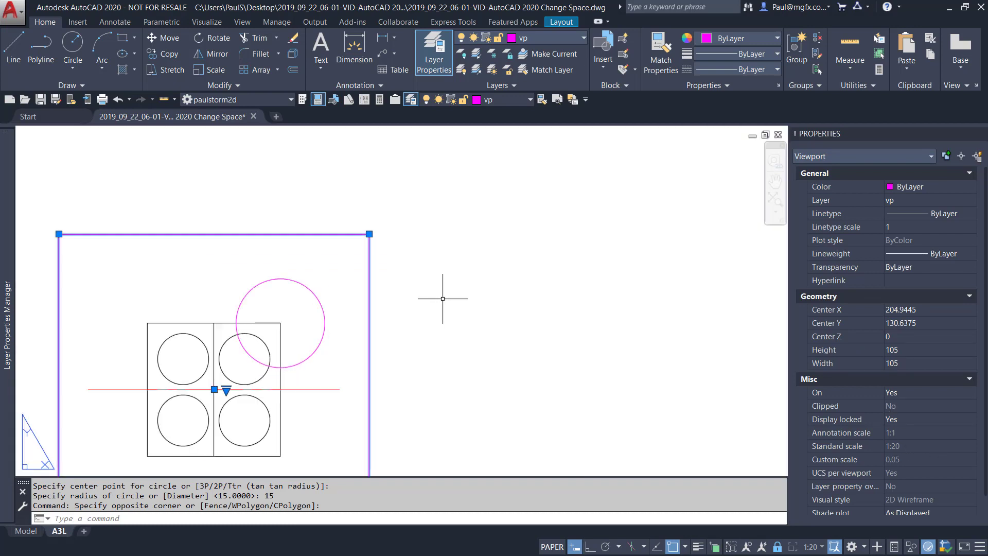
key(Escape)
key(Escape)
Compare the magenta circle's radius and diameter with the viewport's scale properties.
scroll(401, 276, down, 1)
scroll(344, 258, up, 1)
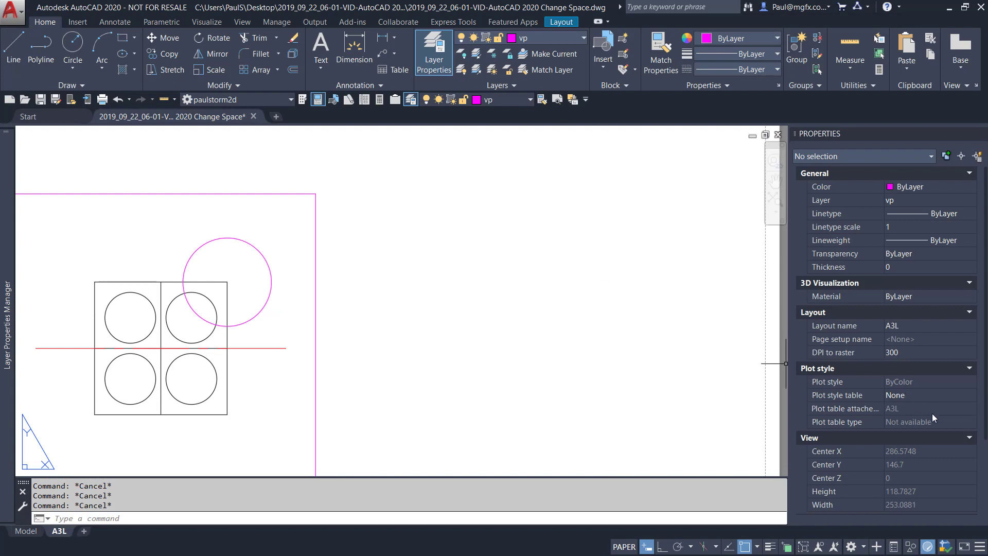
click(263, 255)
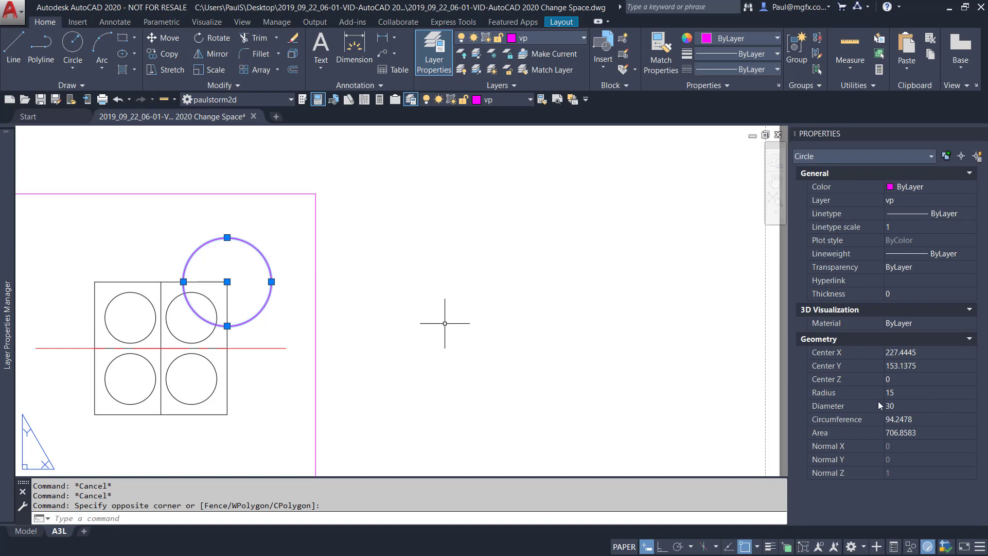
key(Escape)
drag(309, 309, 320, 276)
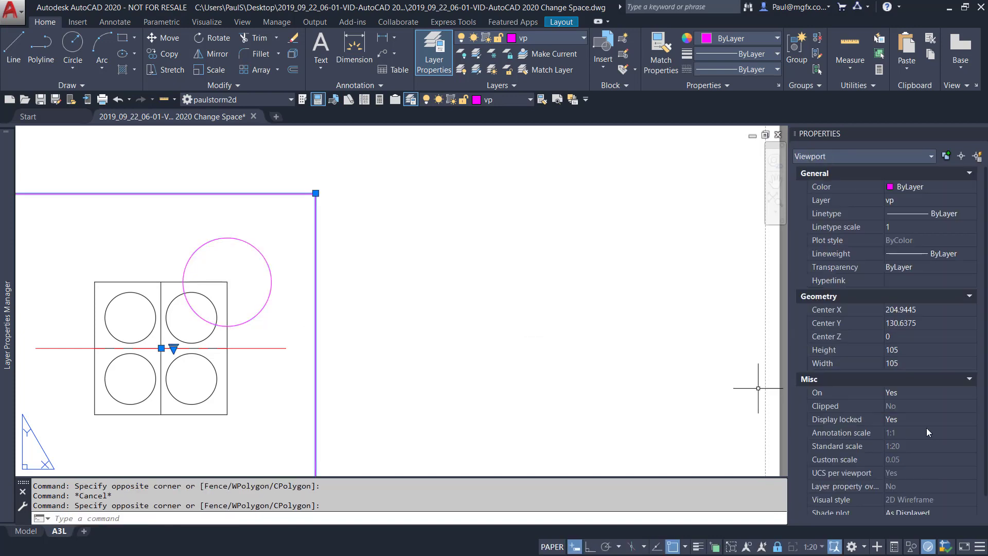
key(Escape)
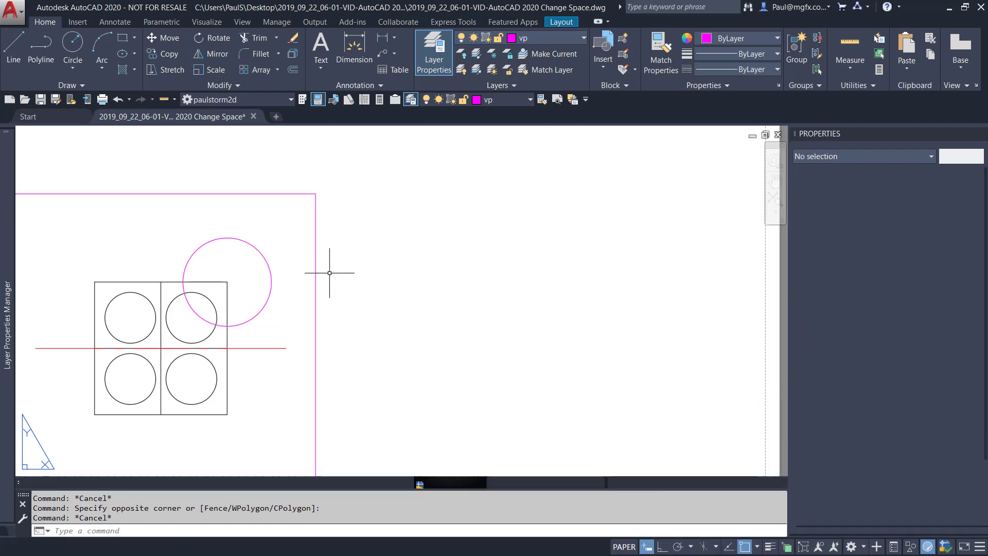
Copy the magenta circle from its centre to the empty paper area to the right of the viewport.
click(163, 53)
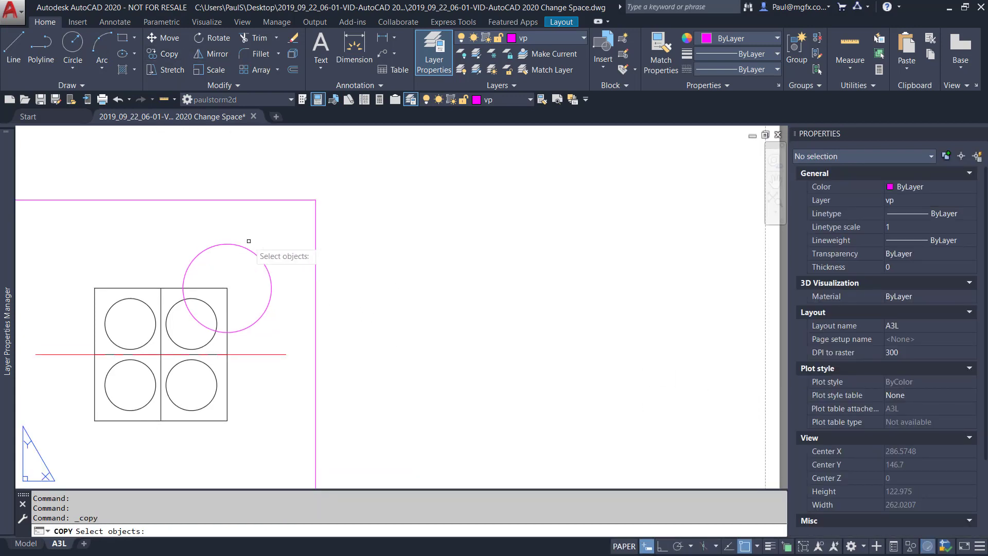
click(259, 258)
key(Return)
click(227, 288)
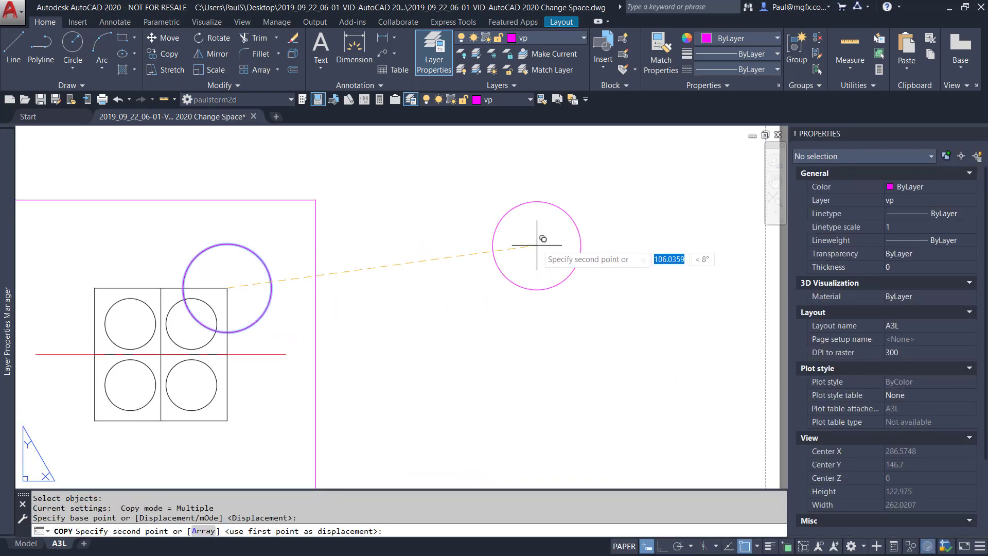
click(513, 243)
key(Escape)
key(Escape)
Scale the copied circle about its centre by a factor of 2.
text(sc)
key(Return)
click(576, 299)
click(463, 200)
key(Return)
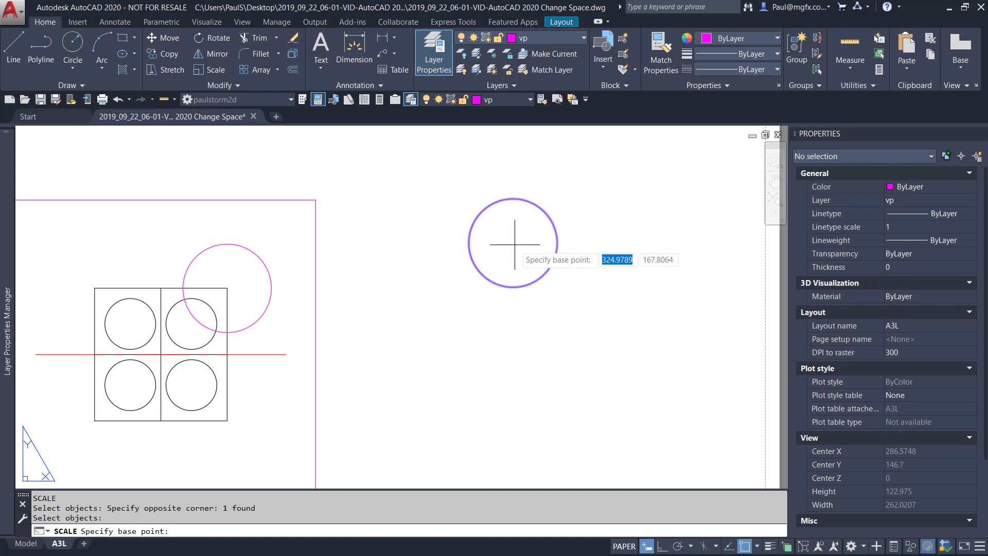
shift+right_click(515, 247)
click(546, 394)
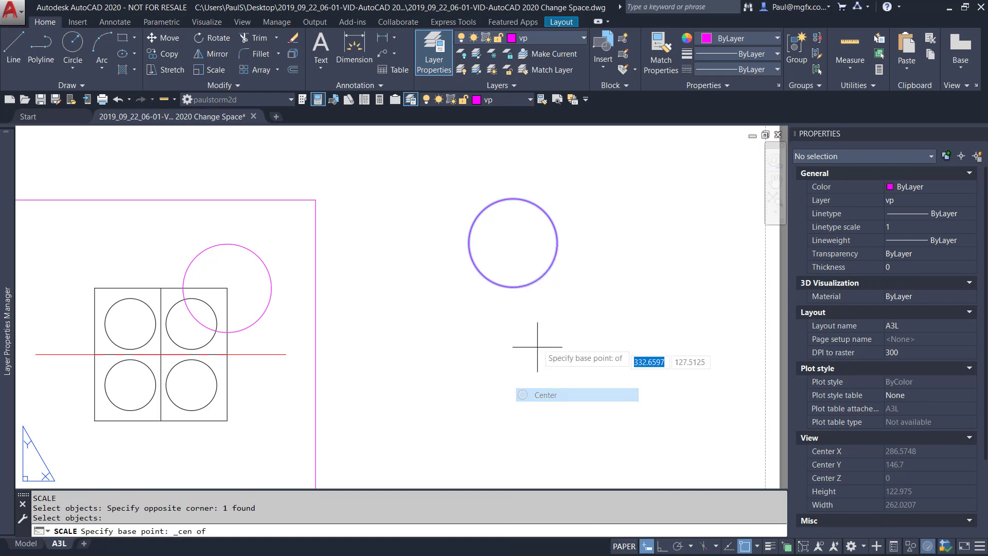
click(535, 283)
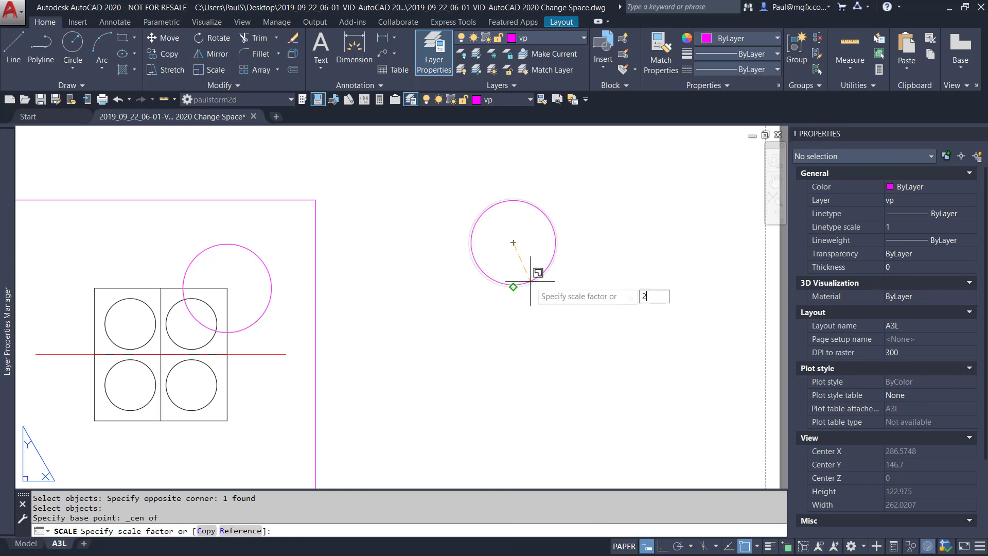
text(2)
key(Return)
key(Escape)
key(Escape)
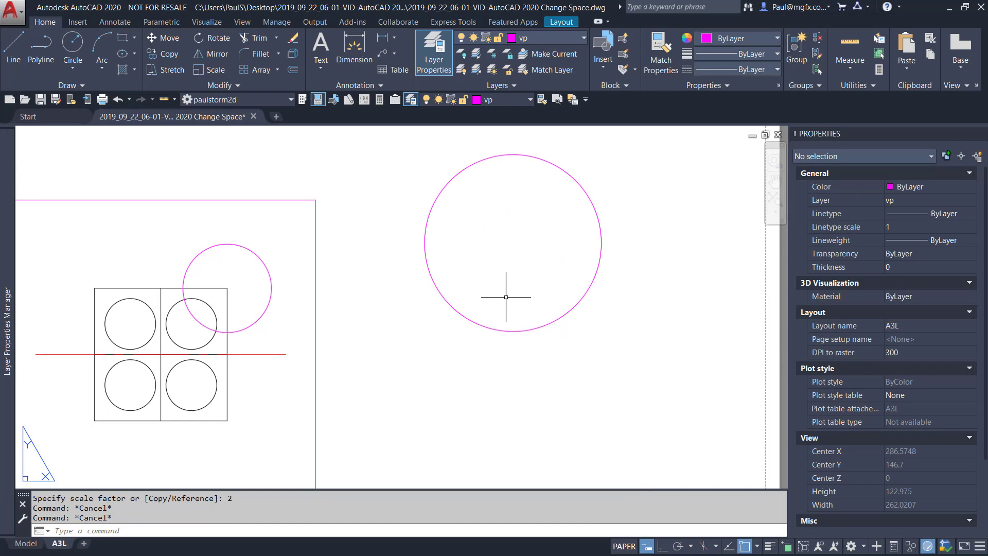
scroll(509, 296, down, 2)
scroll(320, 276, up, 2)
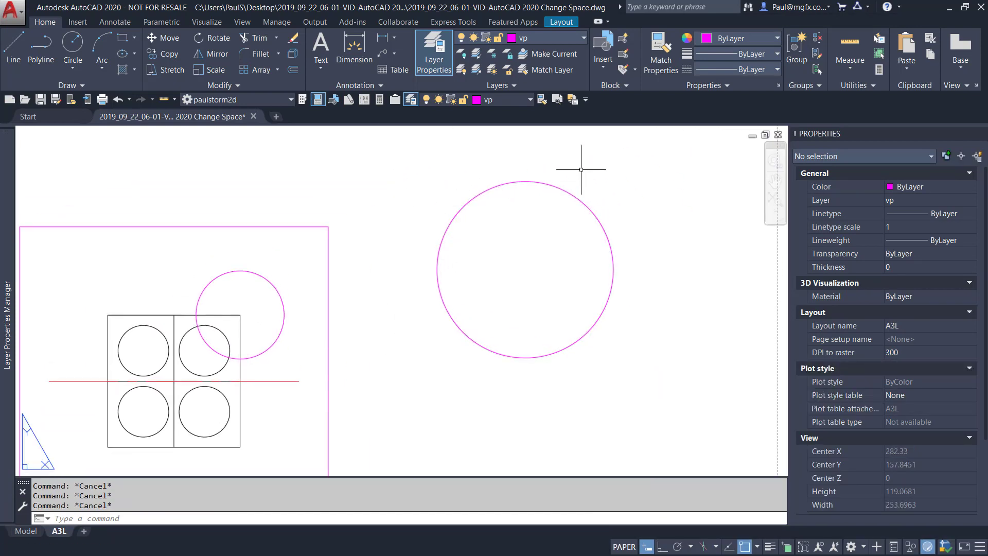
Convert the enlarged magenta circle beside the square viewport into a circular viewport using the Object option.
click(561, 23)
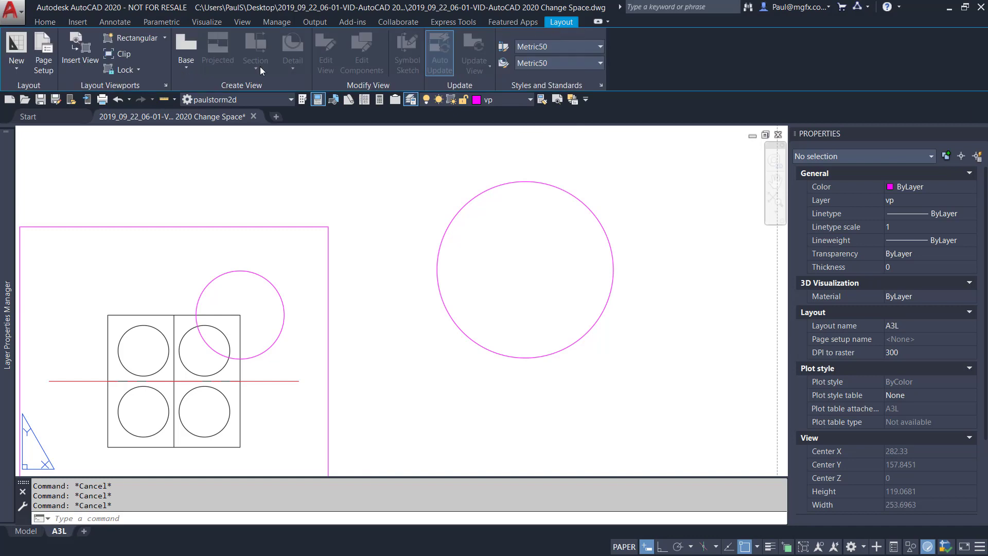
click(164, 38)
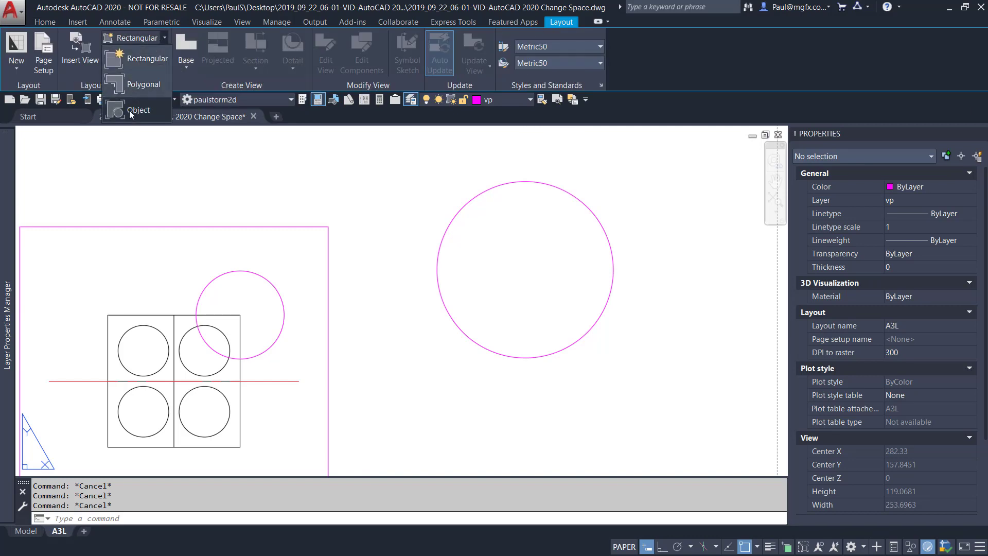
click(134, 110)
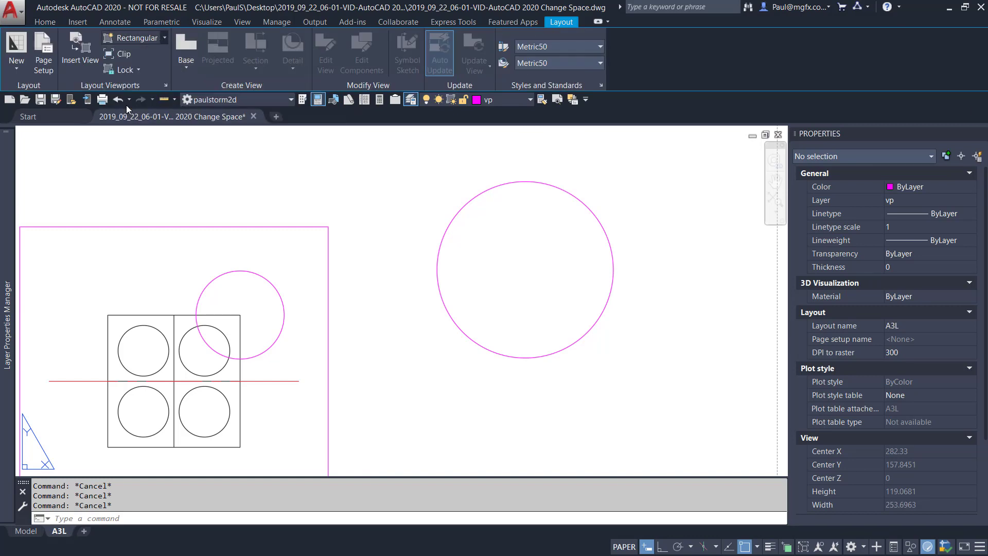
click(566, 190)
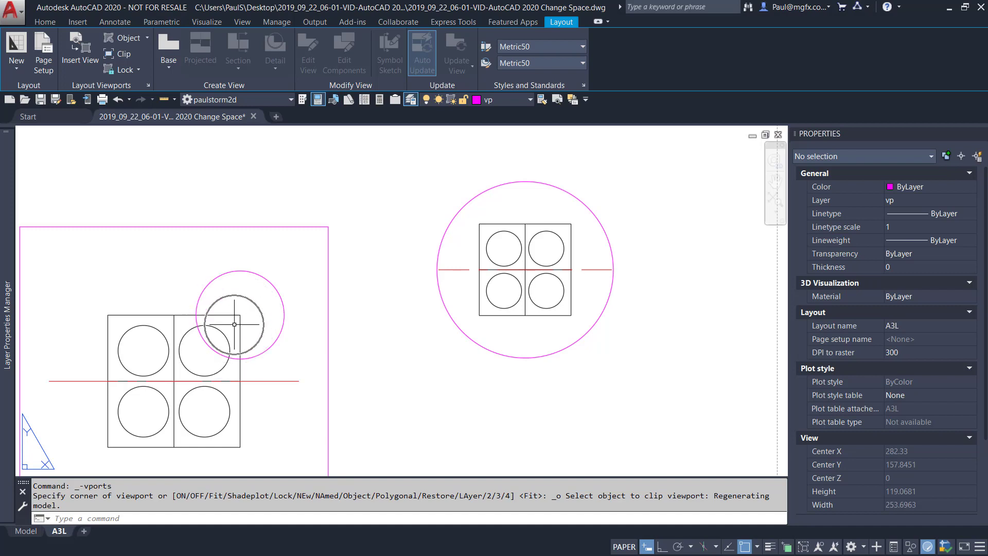
Move the smaller magenta circle from paper space to model space through the square 1:20 viewport with Change Space, and return to paper space.
middle_drag(408, 353, 464, 318)
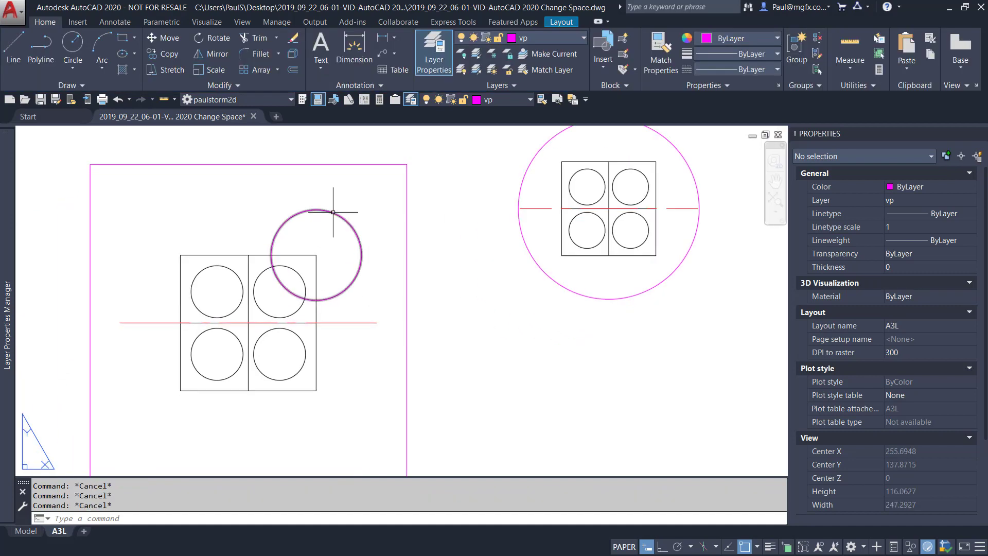
click(331, 214)
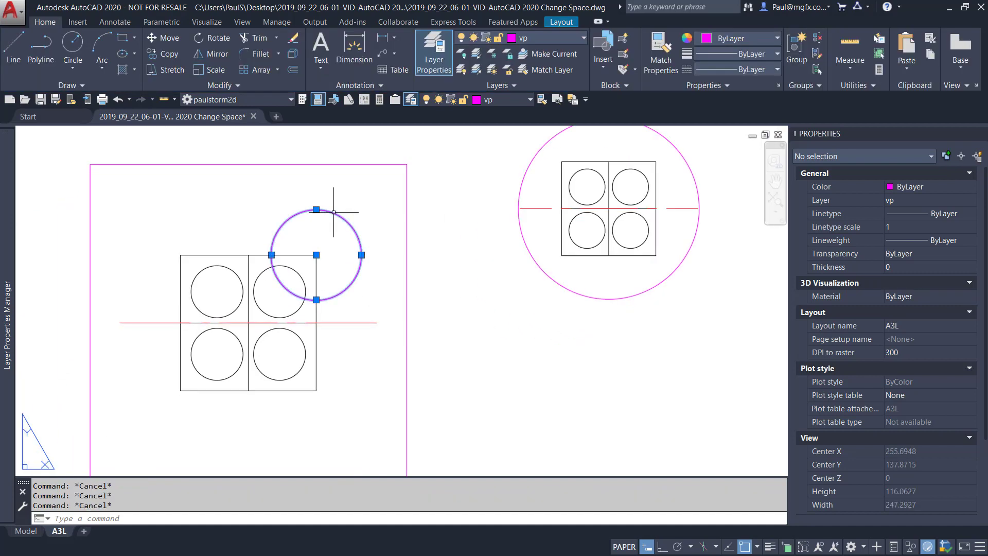
click(186, 87)
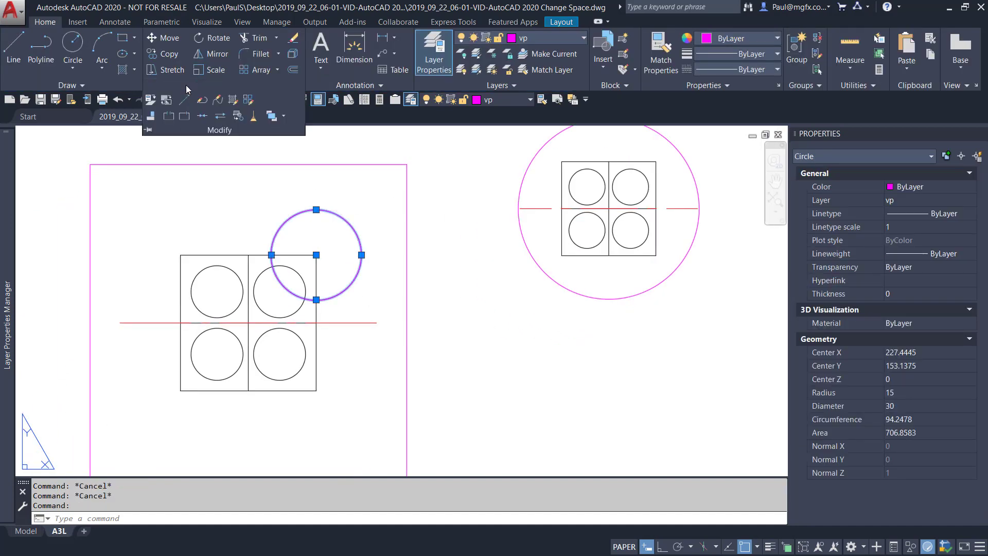
click(166, 101)
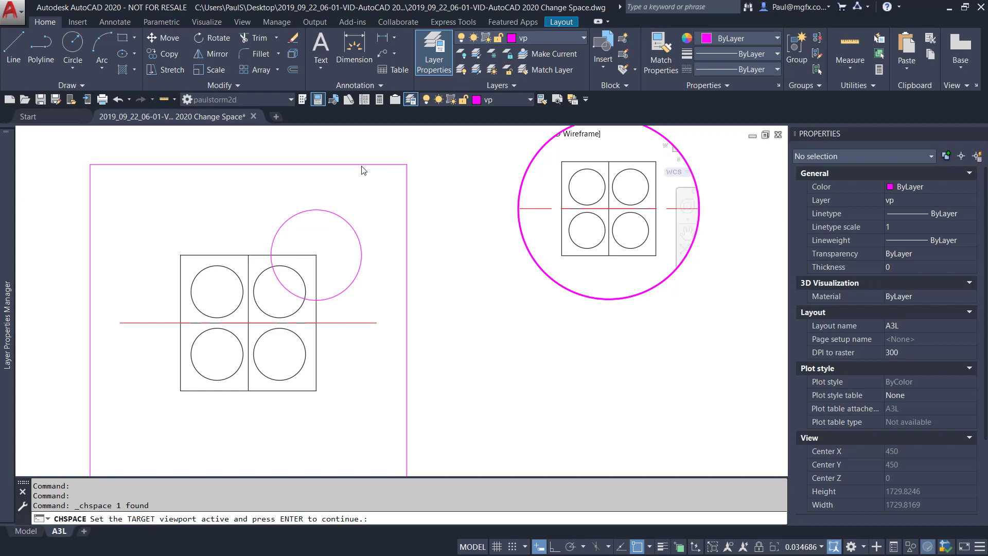
click(362, 188)
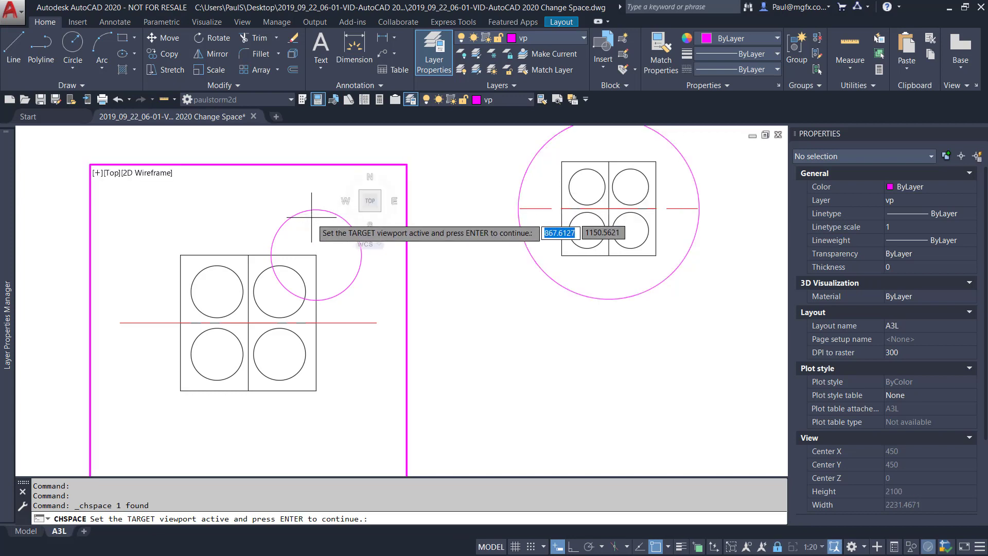
key(Return)
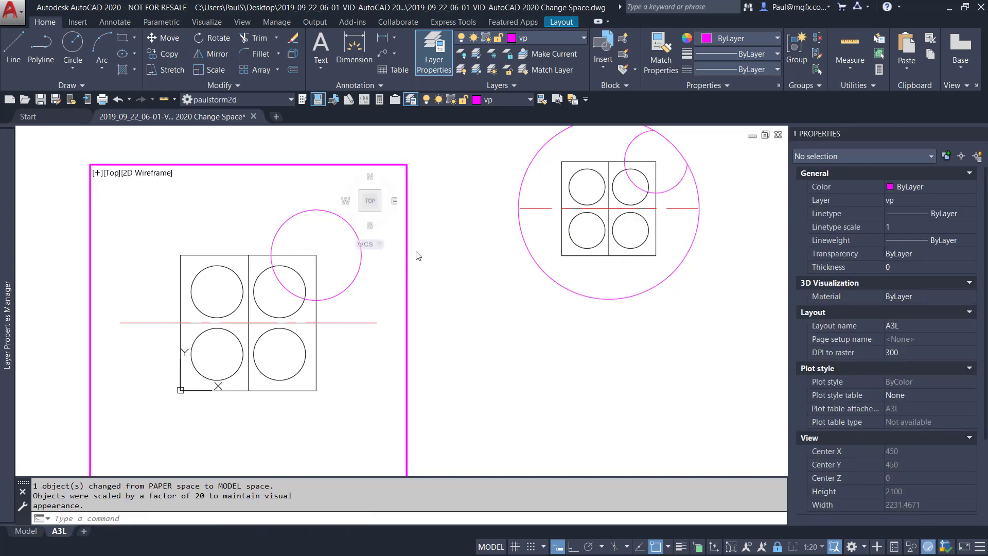
double_click(418, 255)
click(343, 225)
key(Escape)
key(Escape)
key(Escape)
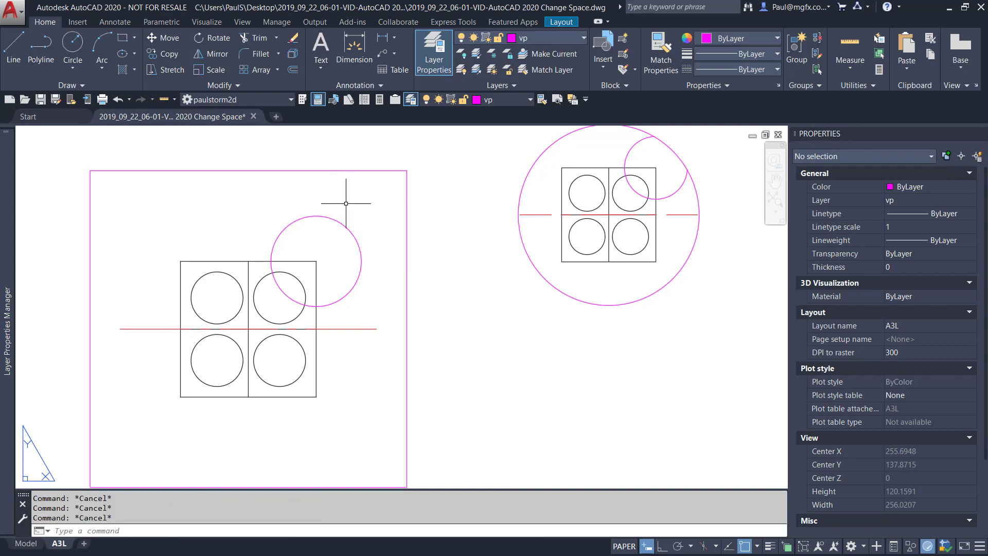
Activate the circular viewport, zoom it to the magenta circle with the Zoom Object option, and return to paper space.
scroll(464, 319, down, 5)
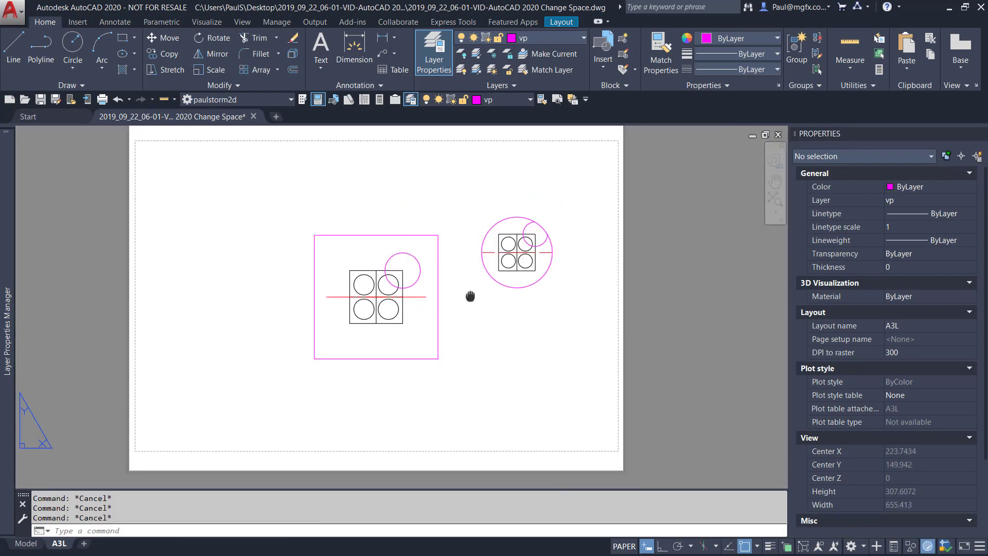
scroll(467, 238, up, 5)
middle_drag(369, 274, 404, 249)
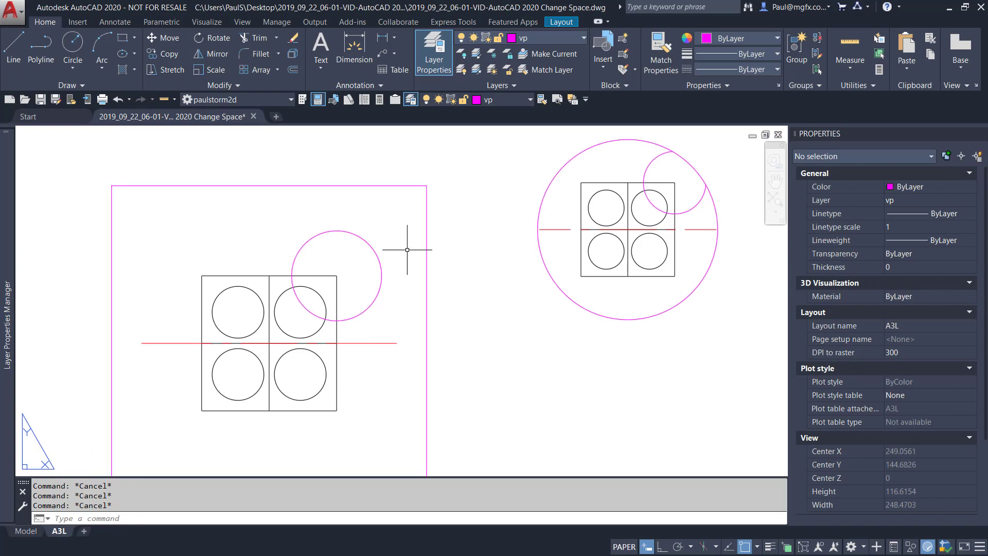
scroll(484, 254, down, 3)
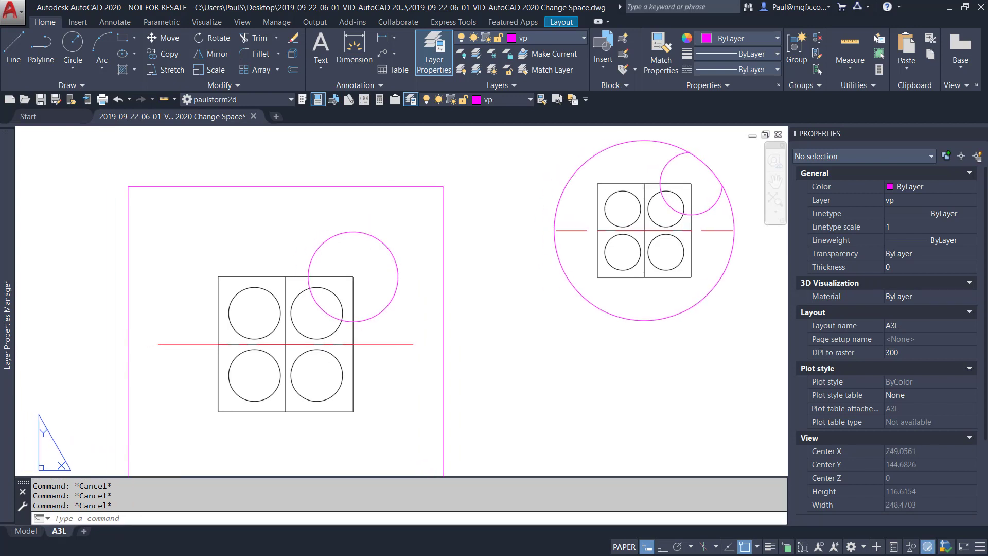
scroll(647, 194, up, 6)
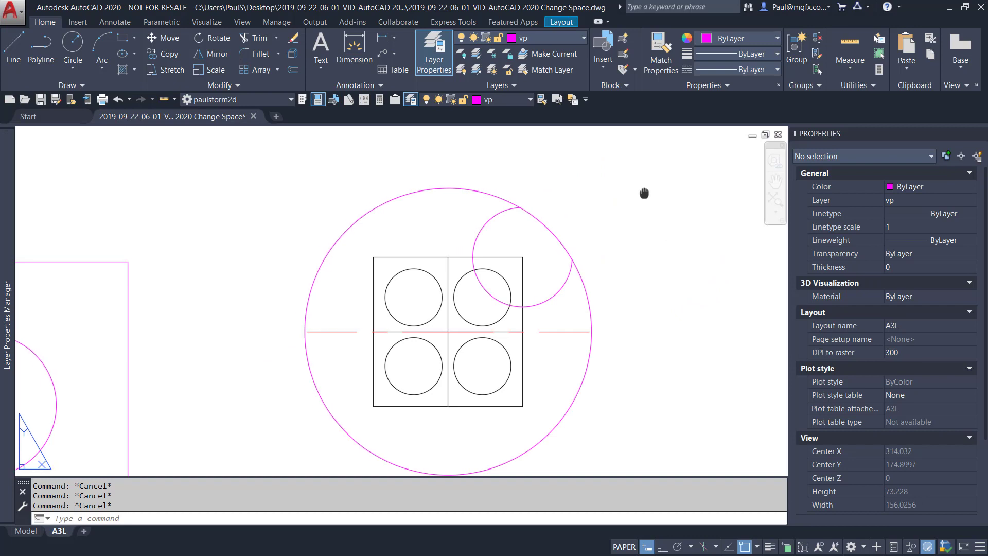
double_click(406, 226)
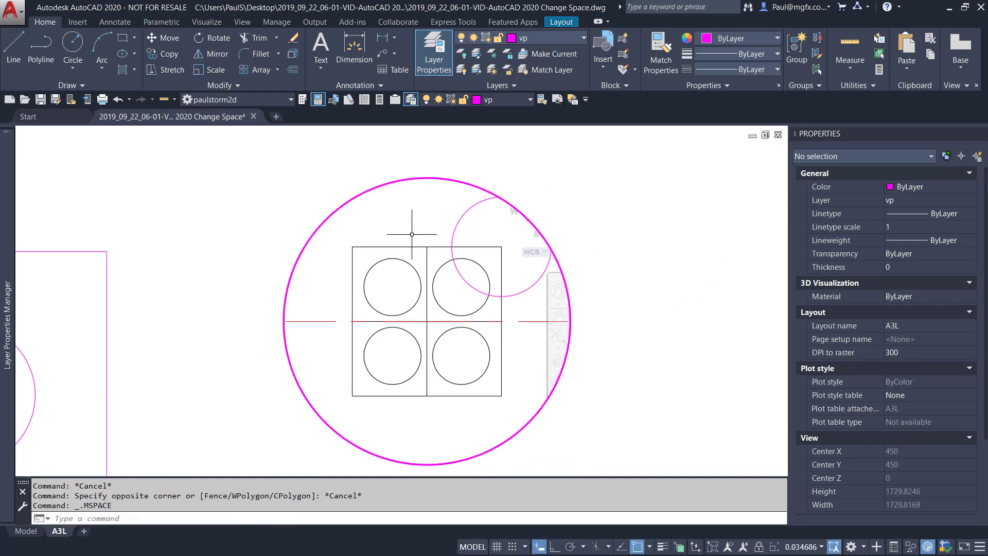
text(z)
key(Return)
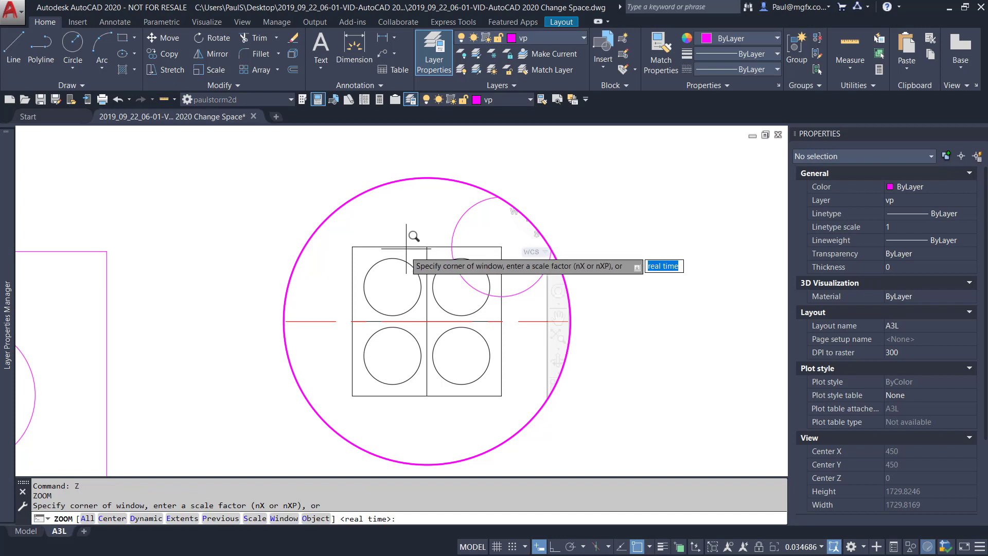
click(309, 519)
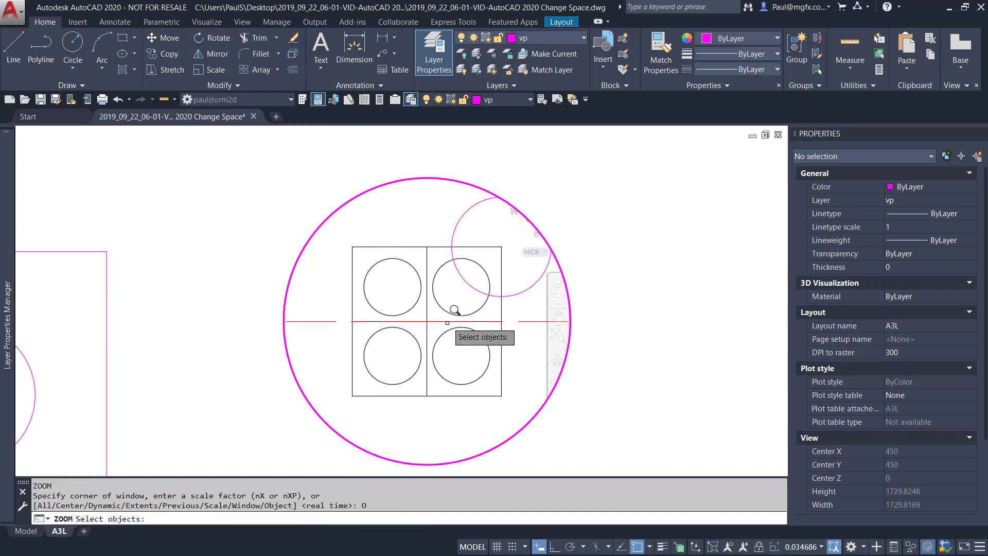
click(454, 226)
key(Return)
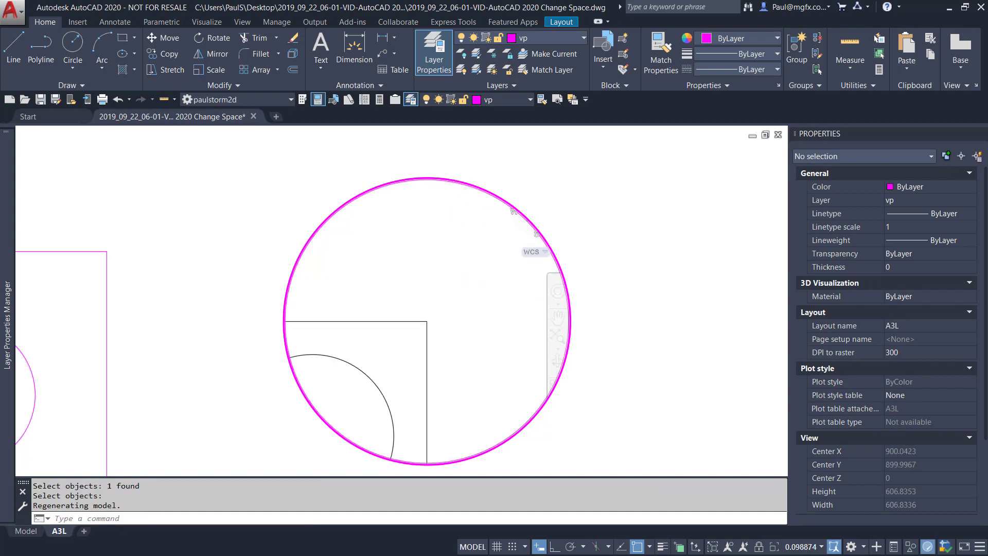
double_click(473, 171)
Set the circular viewport's standard scale to 1:10.
click(414, 169)
click(413, 198)
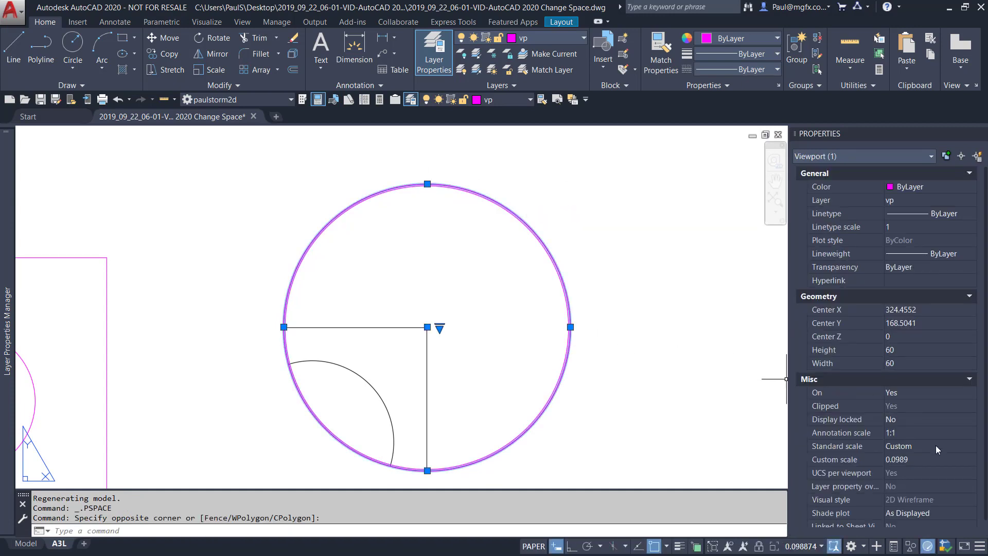
click(929, 458)
click(923, 446)
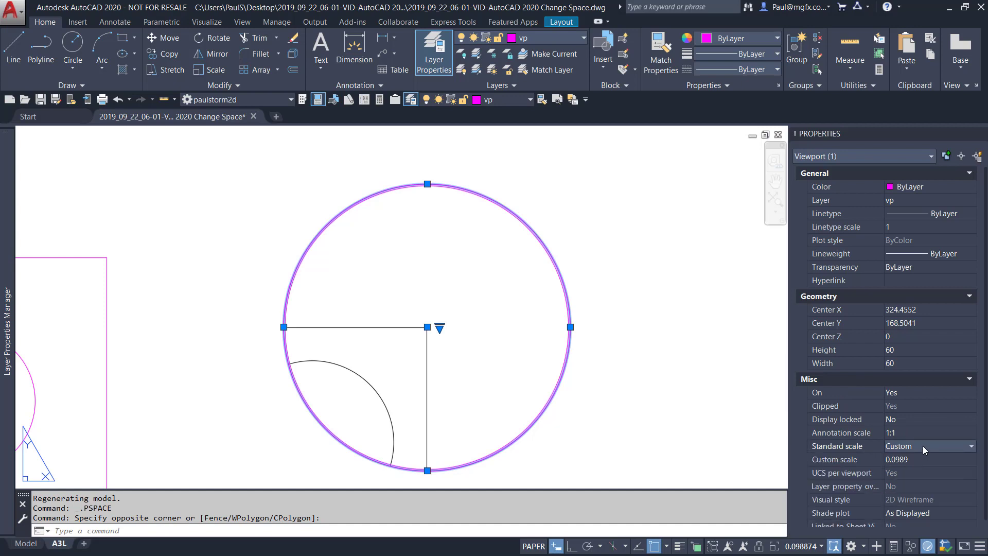
click(923, 446)
scroll(922, 445, down, 1)
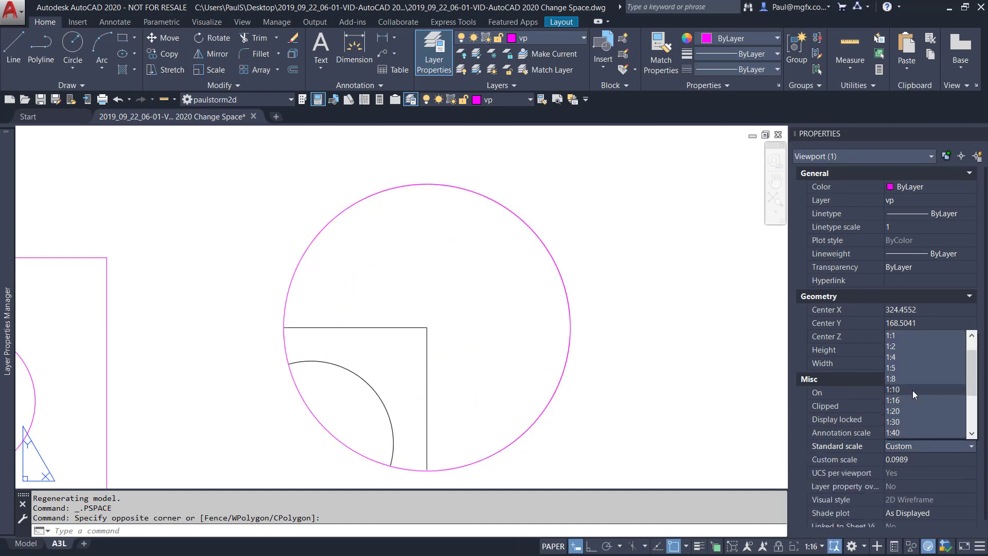
click(913, 390)
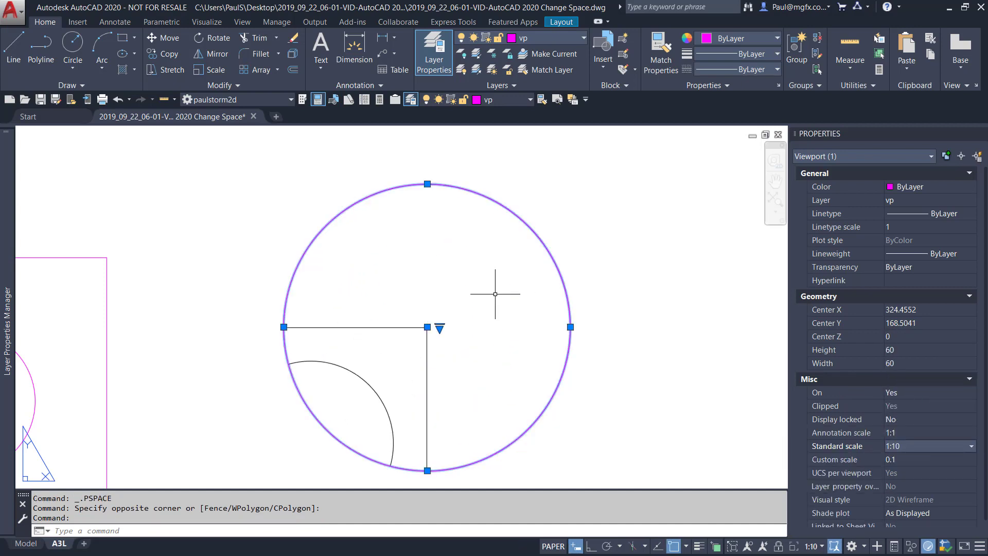
key(Escape)
key(Escape)
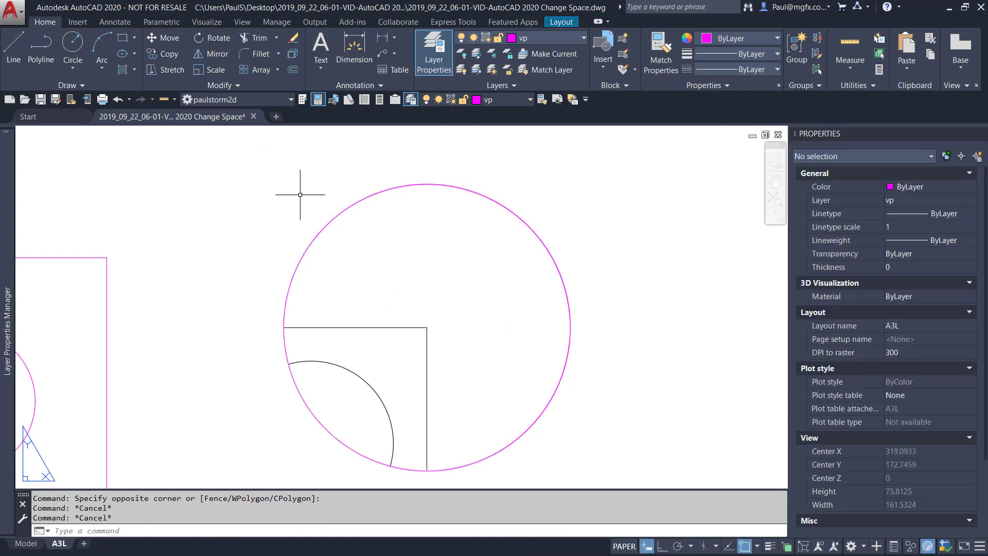
Draw a line tangent to the upper sides of the small magenta circle and the circular viewport.
scroll(294, 216, down, 4)
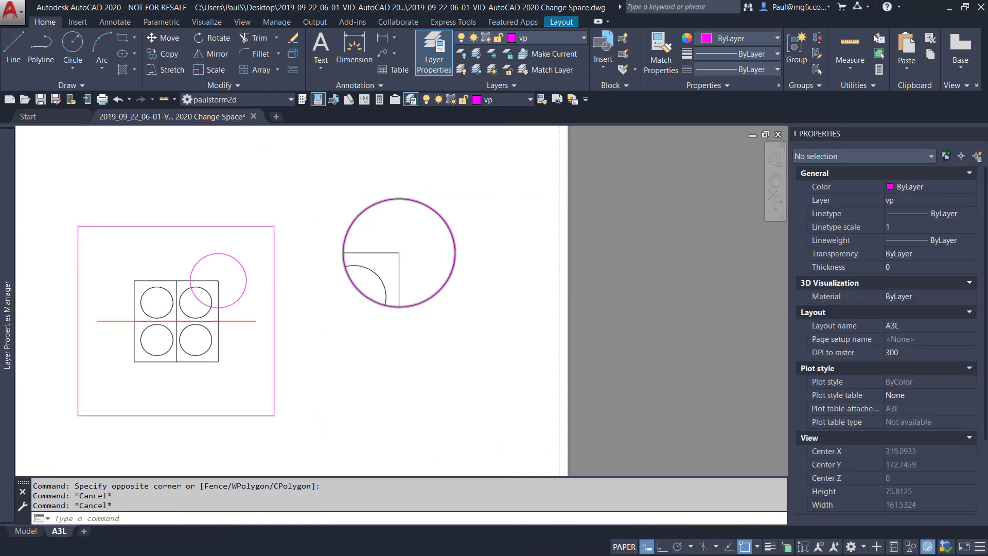
scroll(419, 236, down, 3)
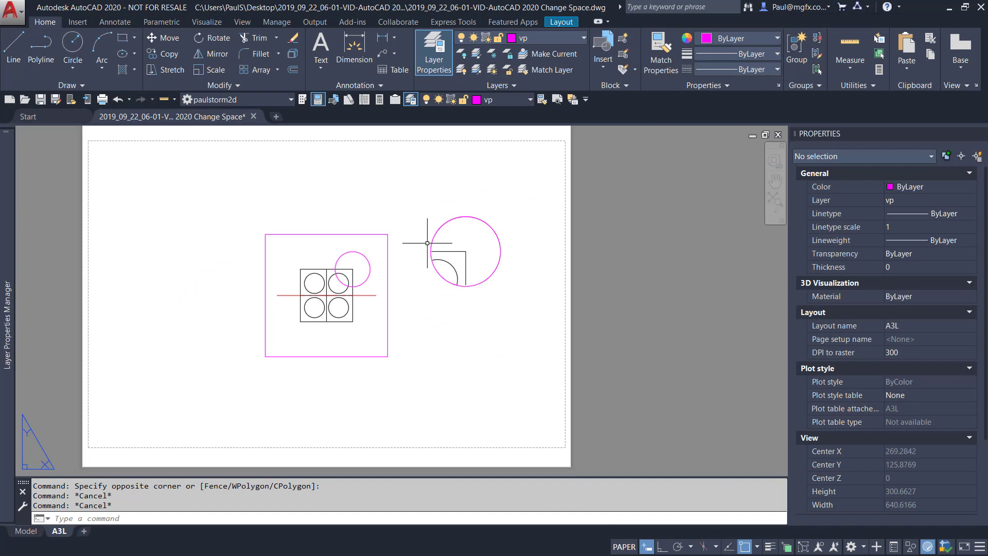
scroll(454, 230, up, 5)
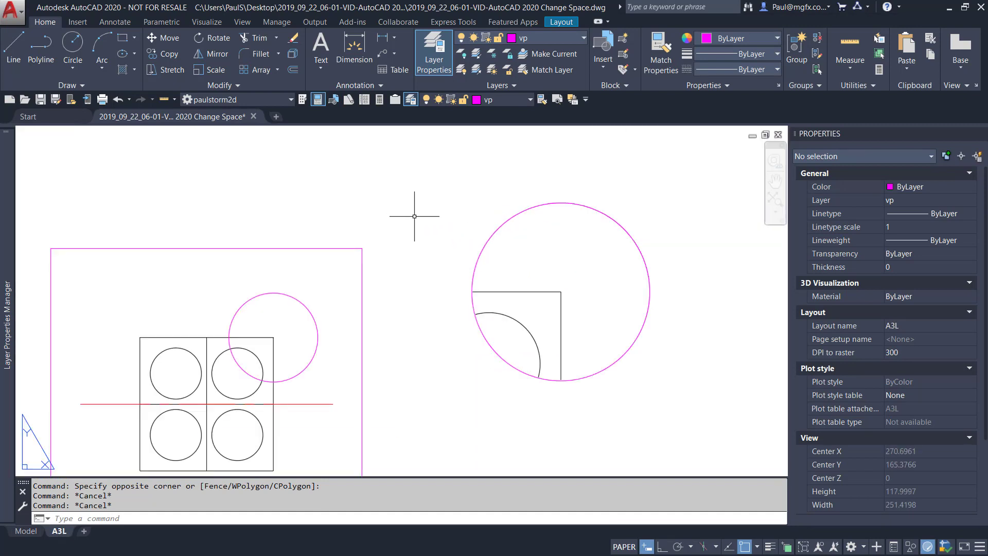
text(l)
key(Return)
shift+right_click(369, 224)
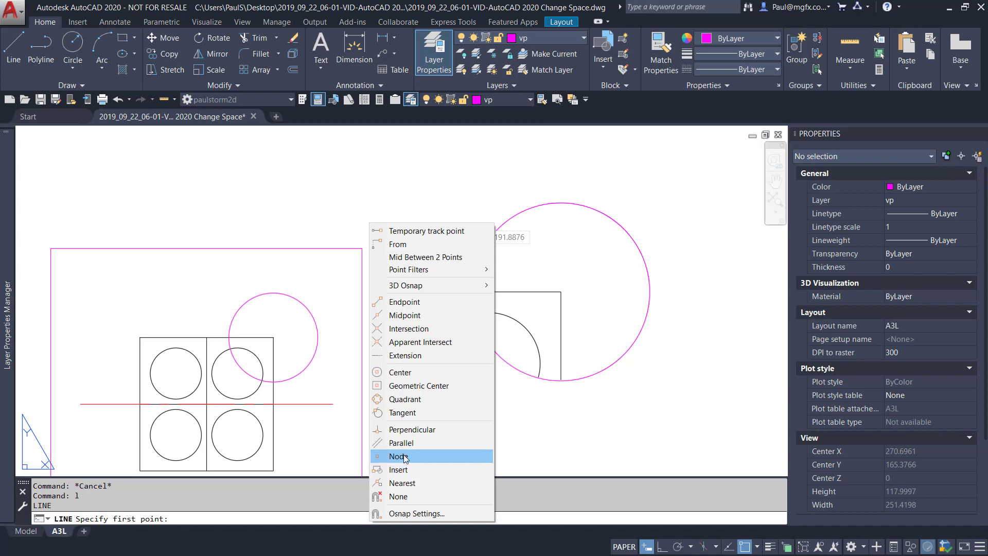
click(404, 413)
click(257, 286)
shift+right_click(257, 257)
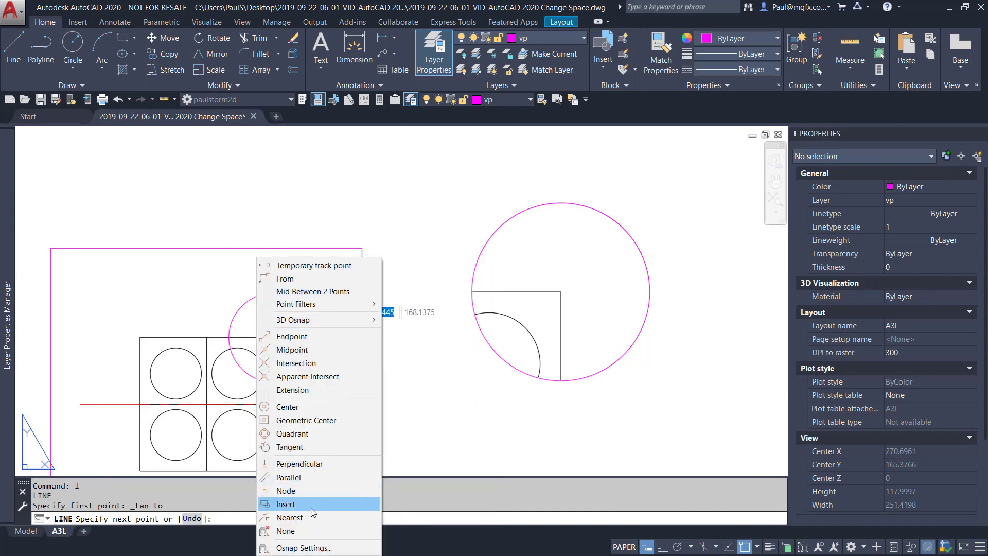
click(309, 447)
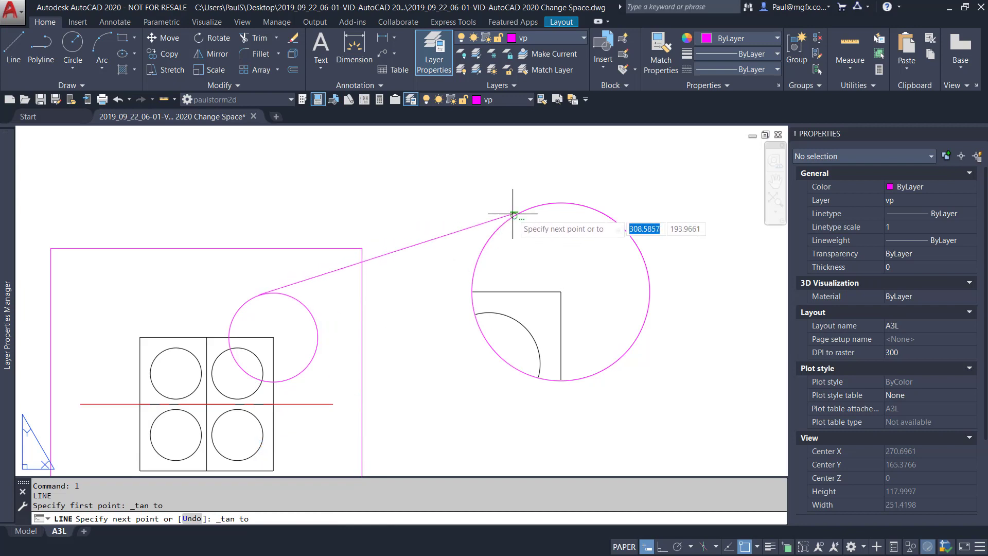
click(525, 202)
key(Return)
Draw a second line tangent to the lower sides of the small magenta circle and the circular viewport.
key(Return)
shift+right_click(411, 194)
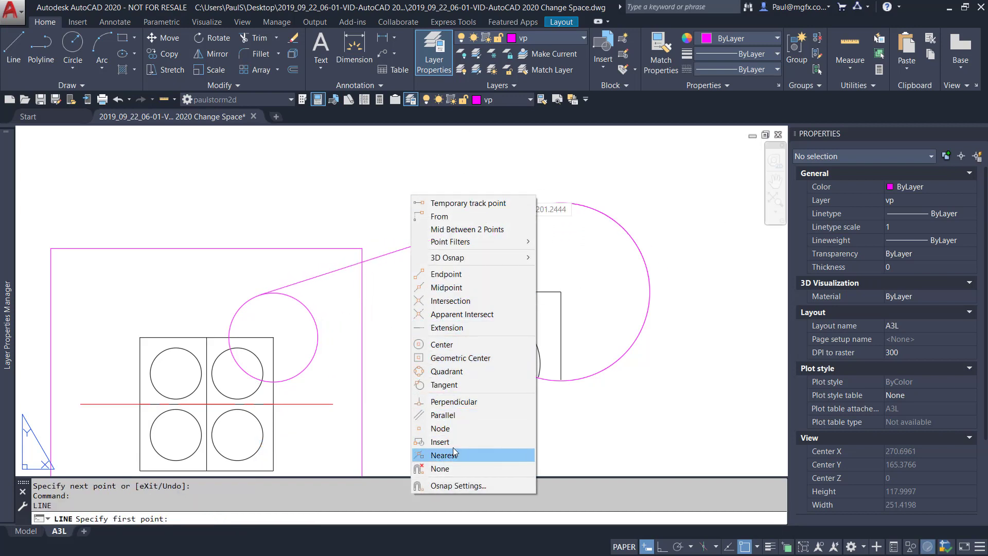
click(446, 384)
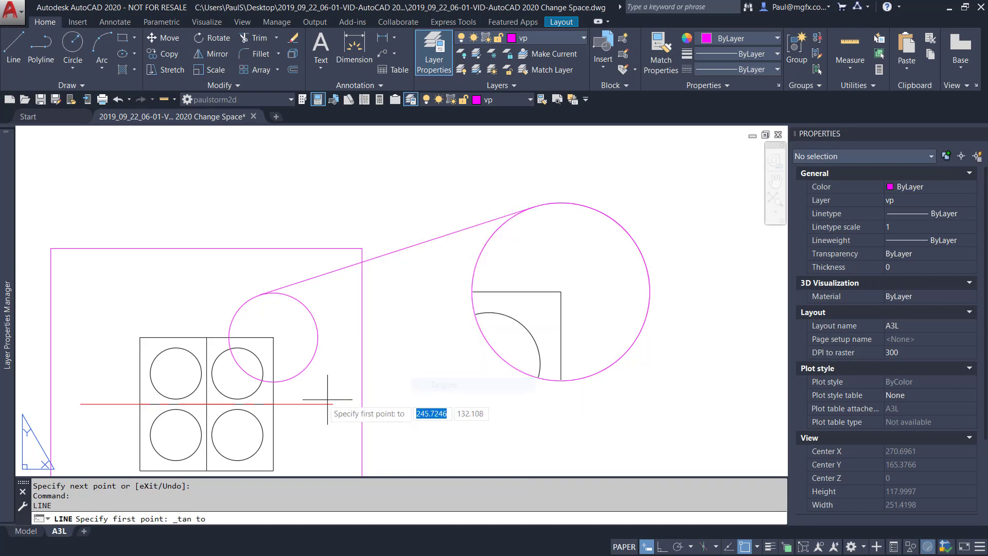
click(273, 381)
shift+right_click(286, 382)
click(344, 269)
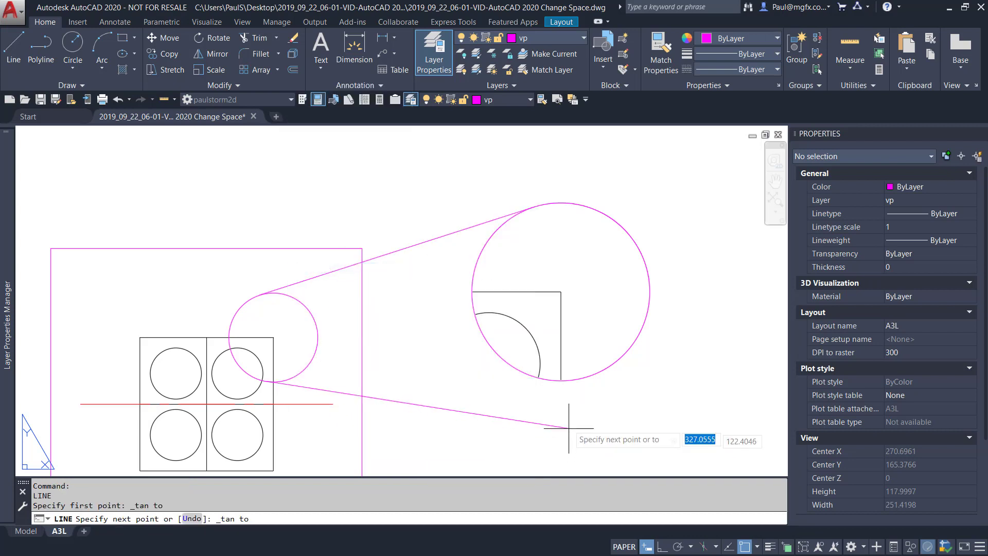
click(577, 378)
key(Return)
scroll(428, 316, down, 5)
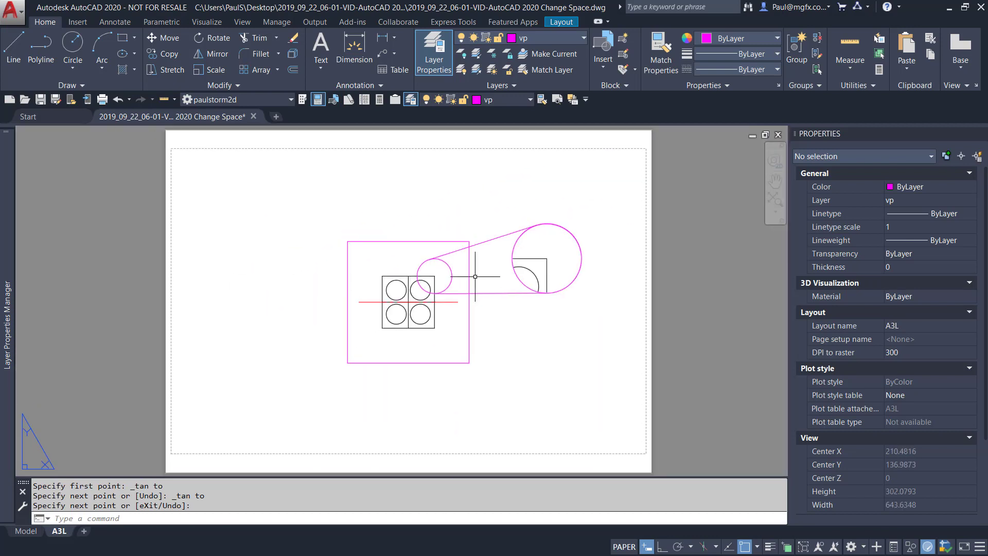
middle_drag(435, 218, 397, 203)
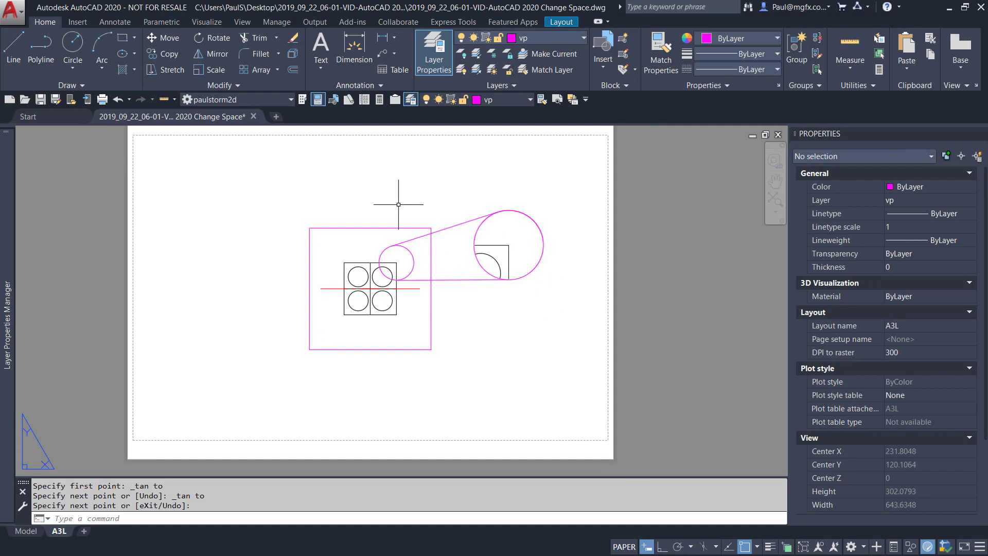
scroll(398, 205, up, 2)
key(Escape)
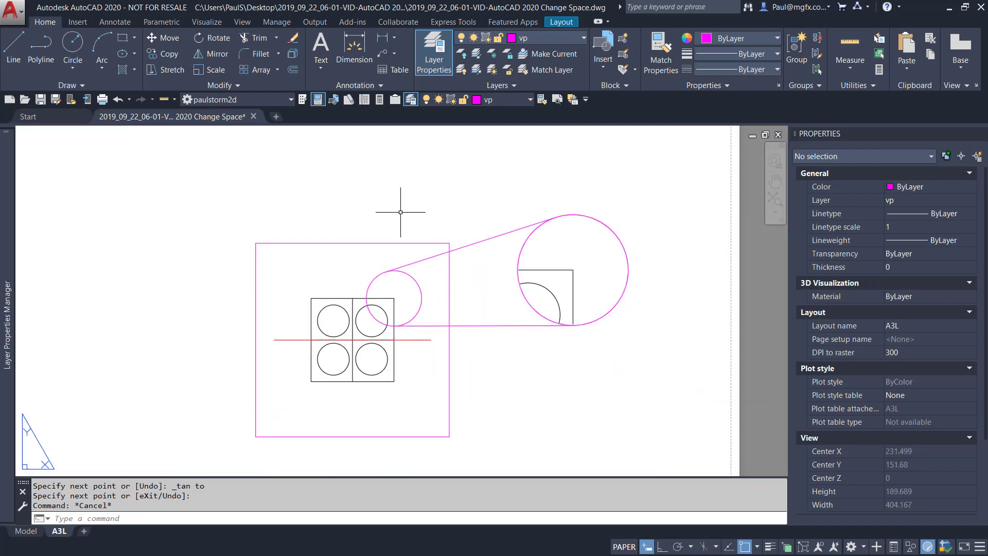